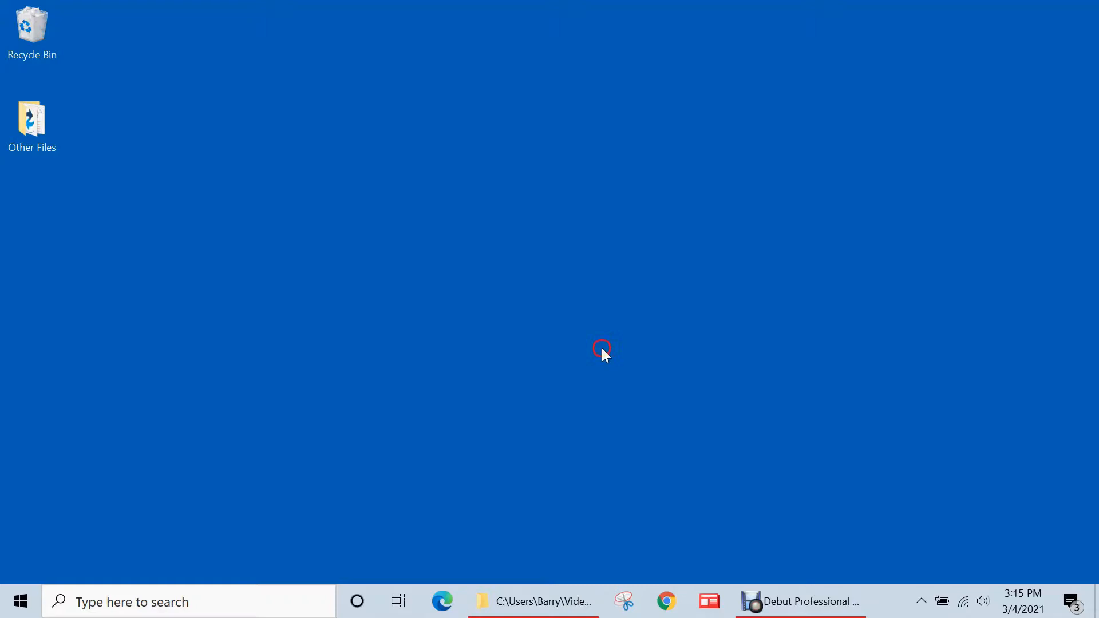
click(436, 606)
click(313, 48)
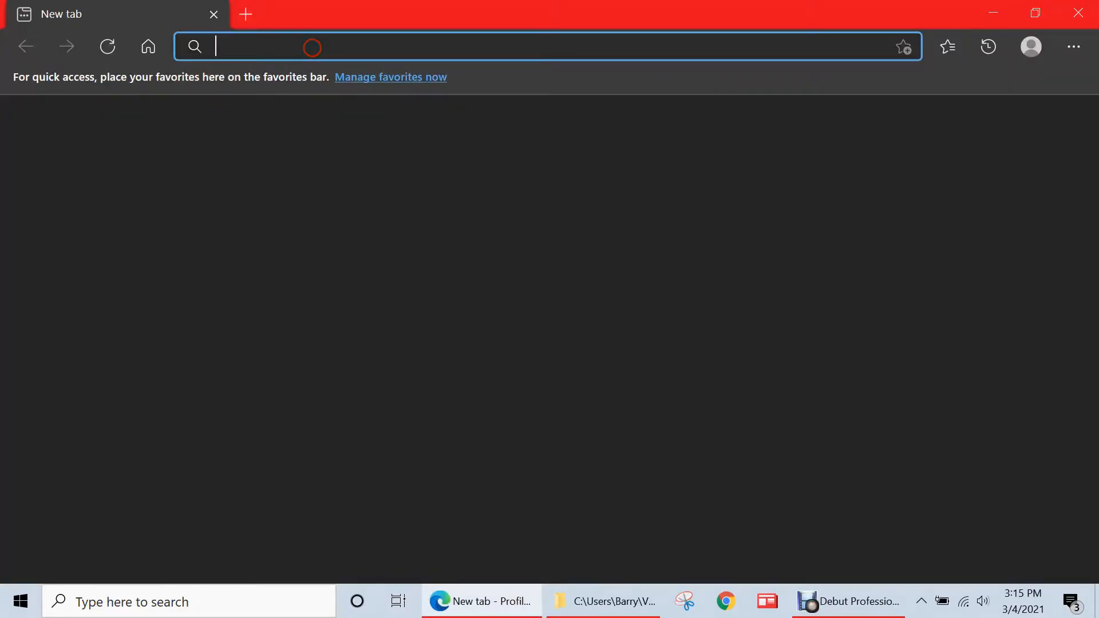
text(www.)
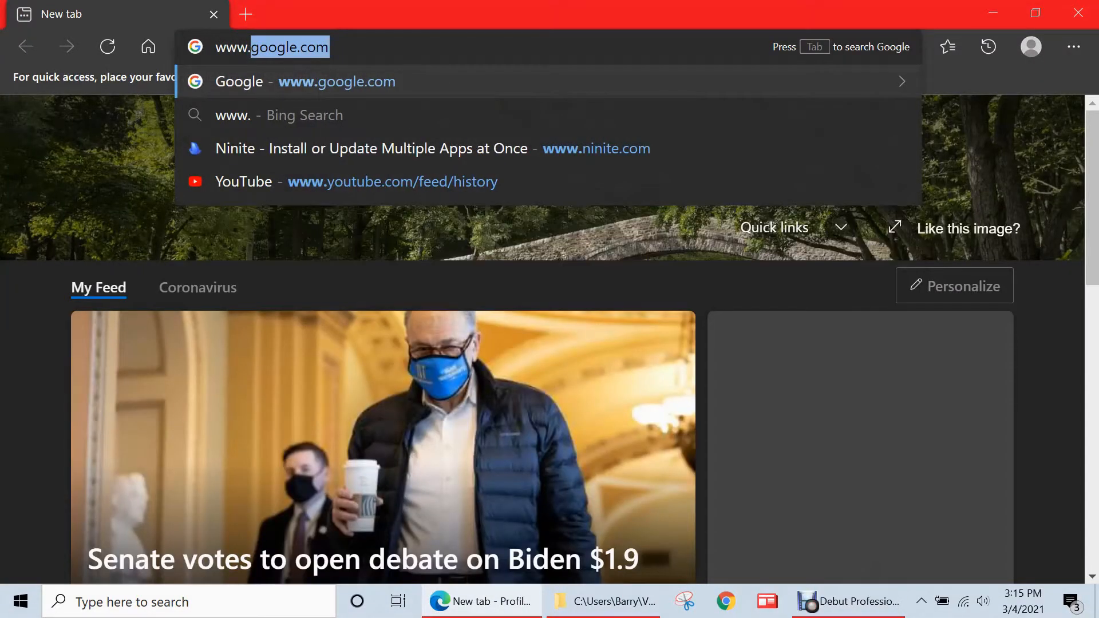
text(nini)
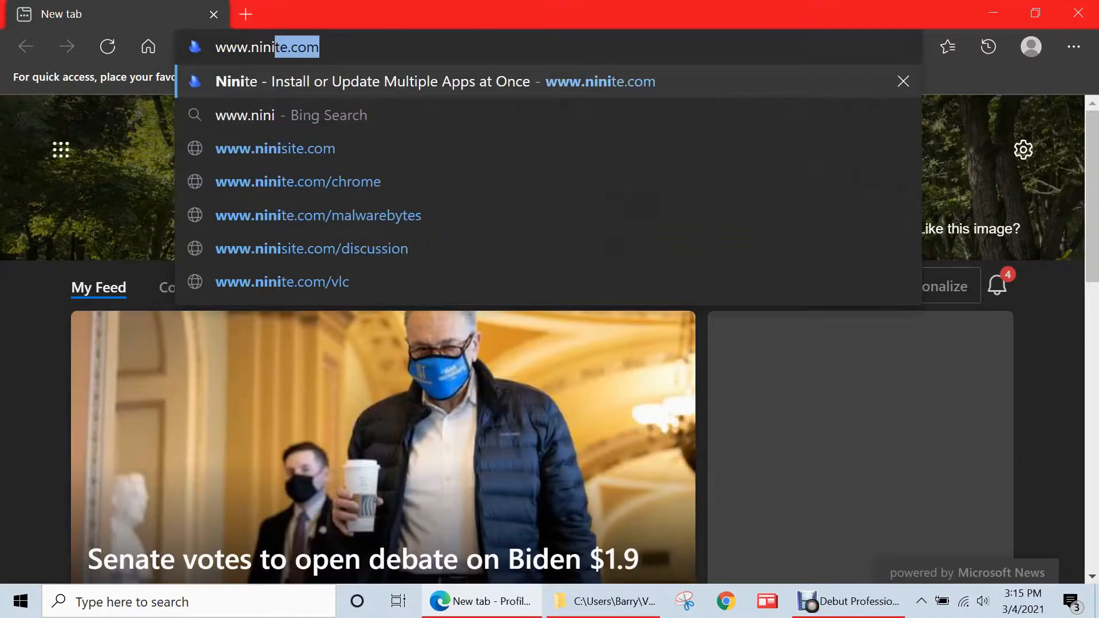
text(te.com)
key(Return)
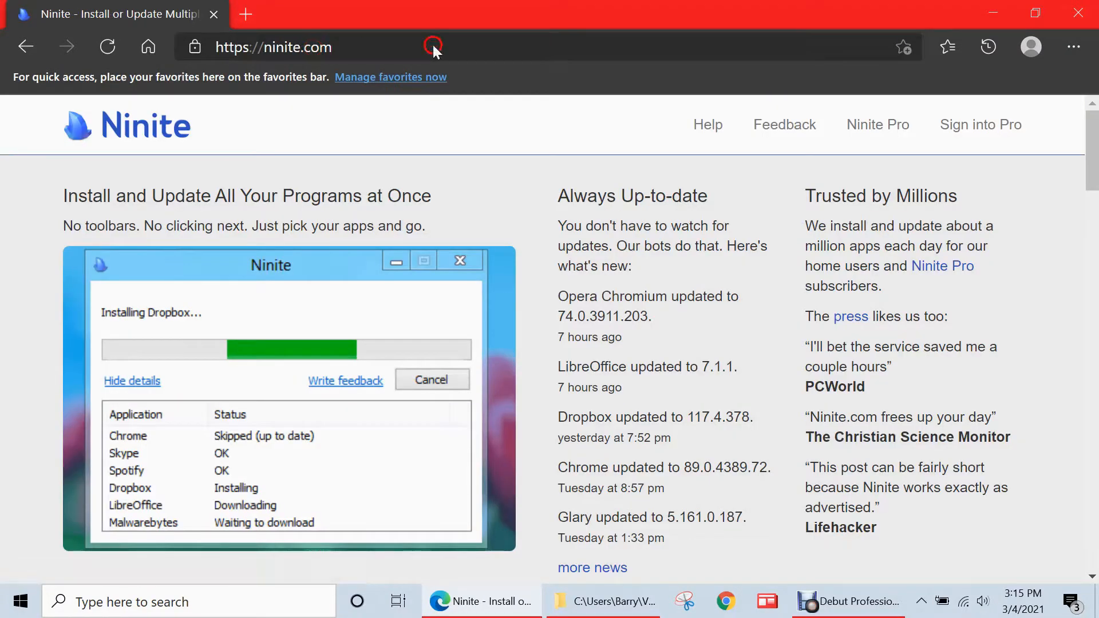
Select ImgBurn in the Utilities group of the Ninite app list and download the custom installer
drag(1090, 135, 1090, 217)
click(301, 244)
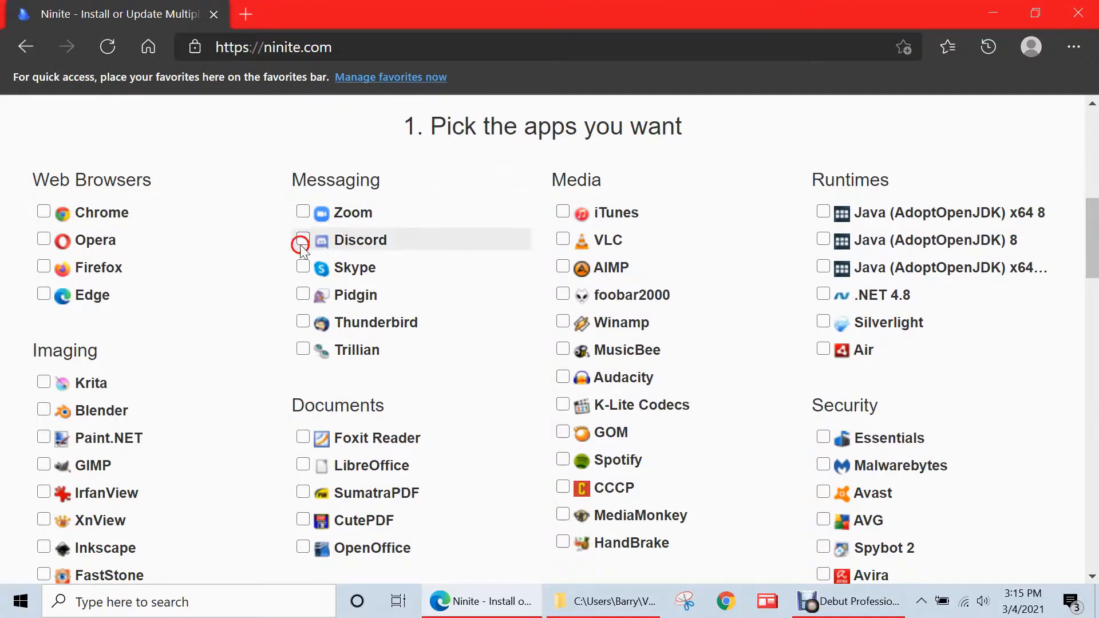
click(1093, 232)
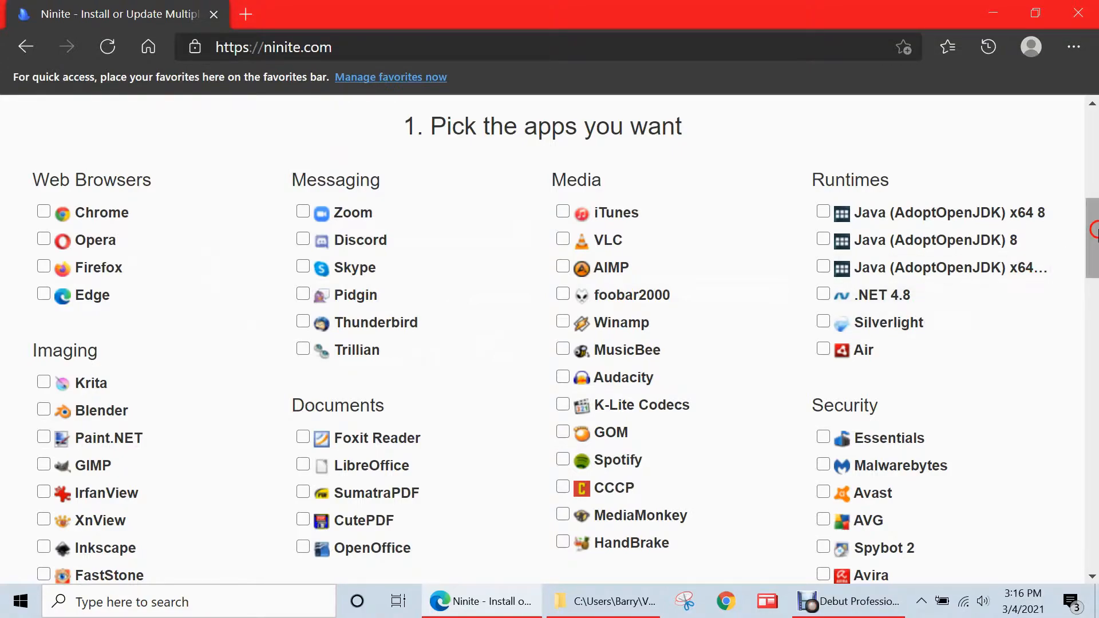
drag(1091, 221, 1094, 306)
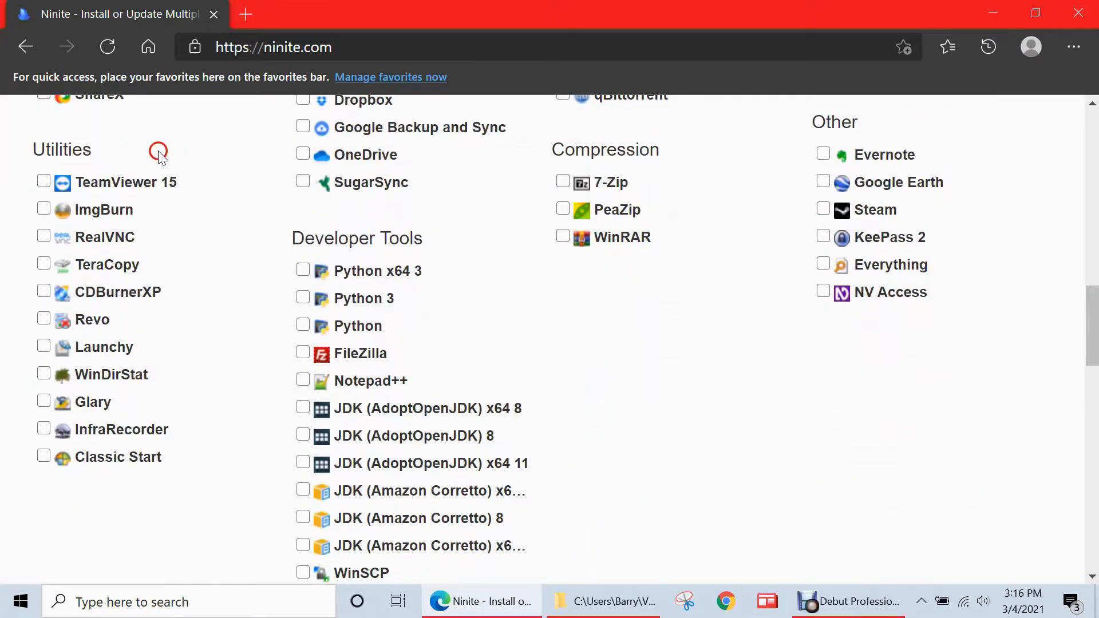
click(41, 209)
scroll(681, 349, down, 7)
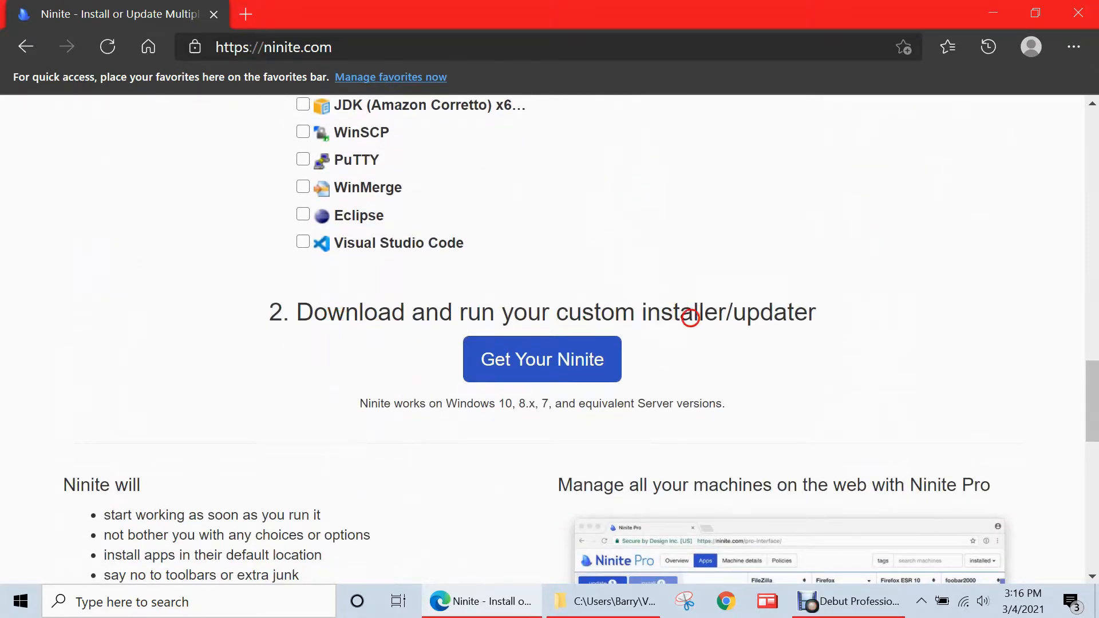
click(531, 367)
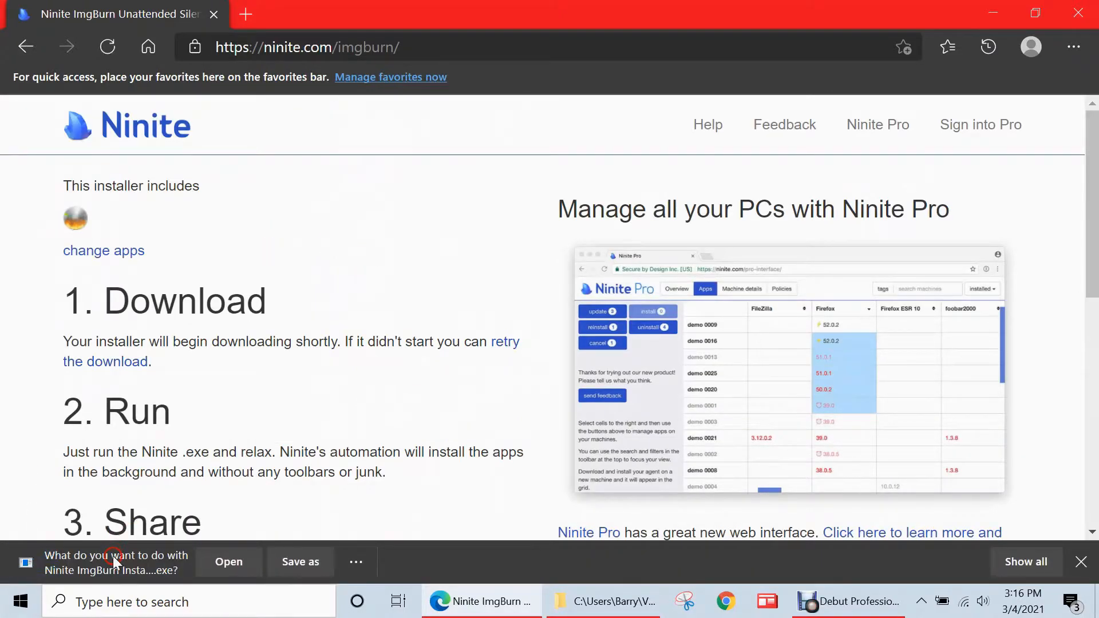
Keep and run the downloaded Ninite ImgBurn installer, close it once it has finished, and minimize the browser
click(234, 565)
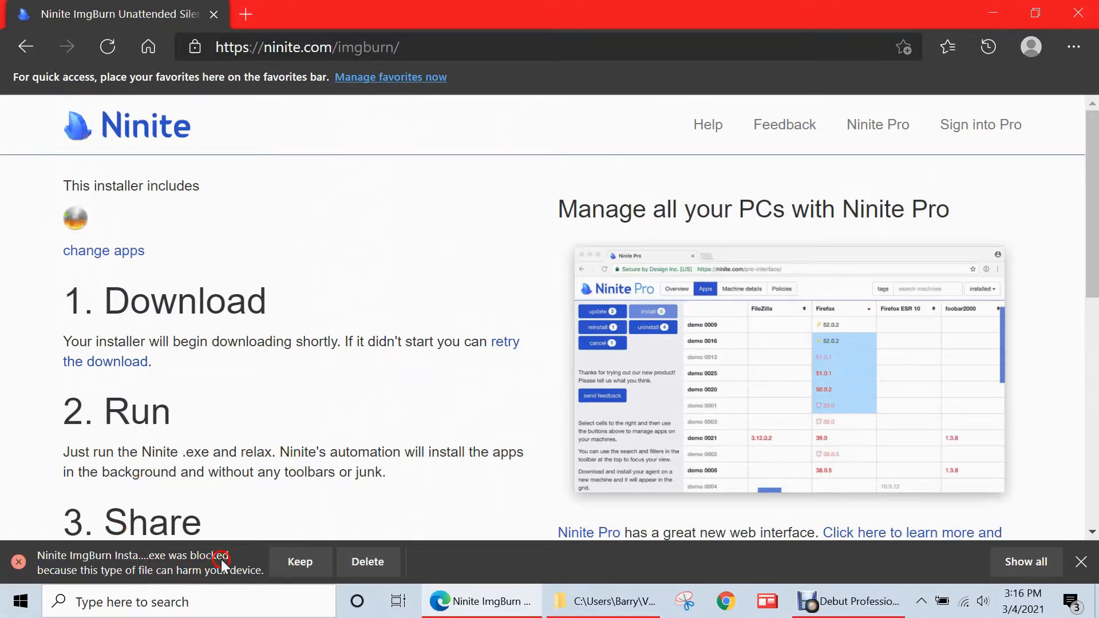
click(324, 551)
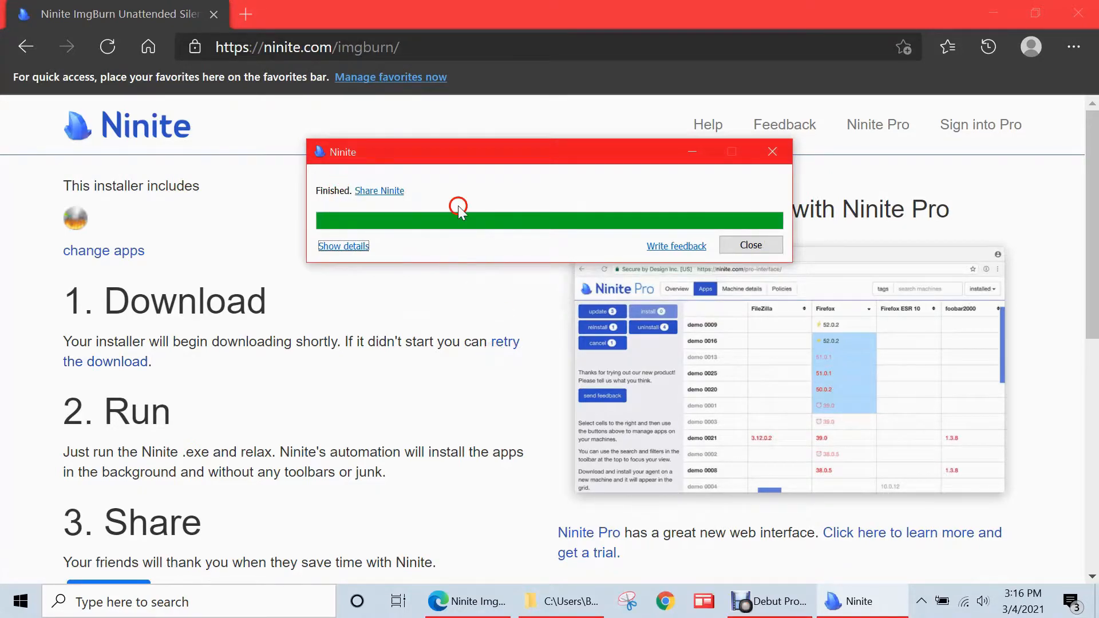
click(757, 245)
click(989, 9)
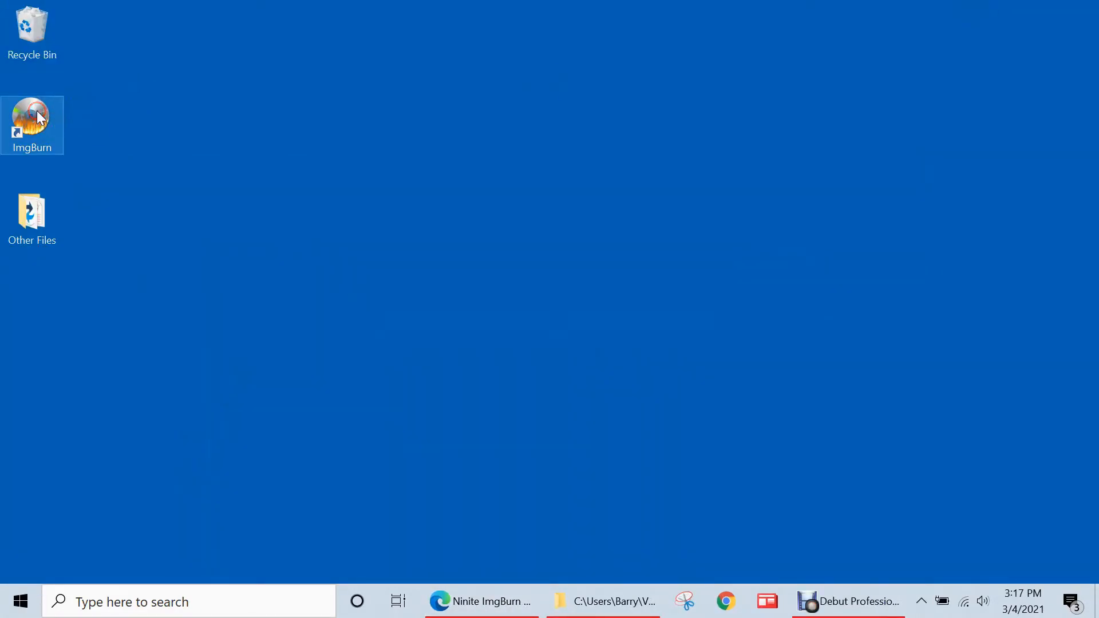
Launch ImgBurn and choose to create an image file from files/folders
click(144, 112)
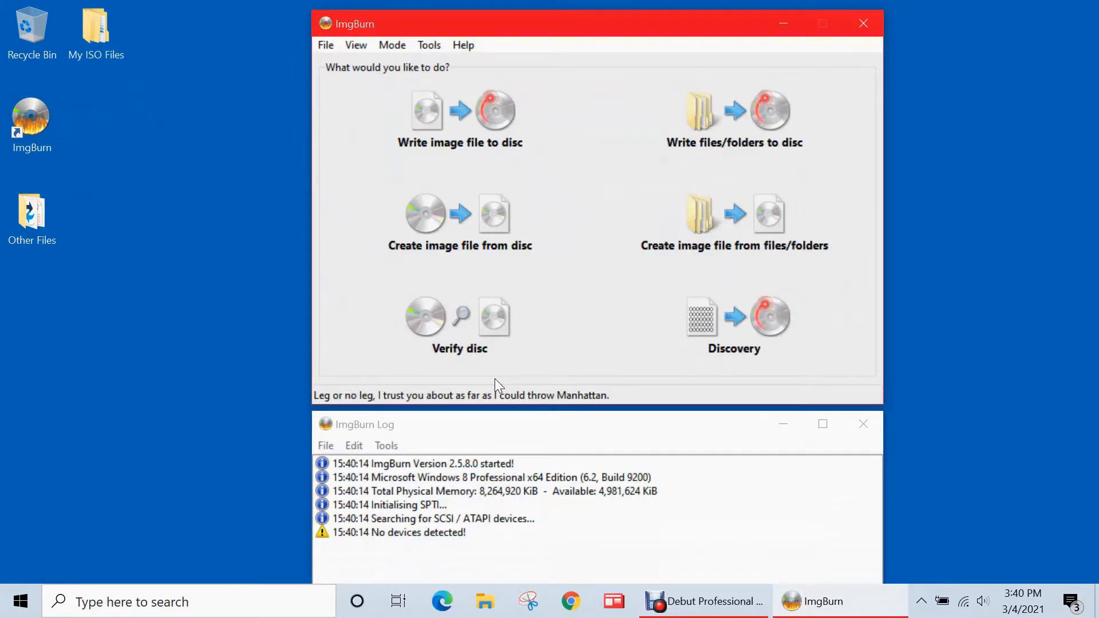
click(278, 175)
click(37, 128)
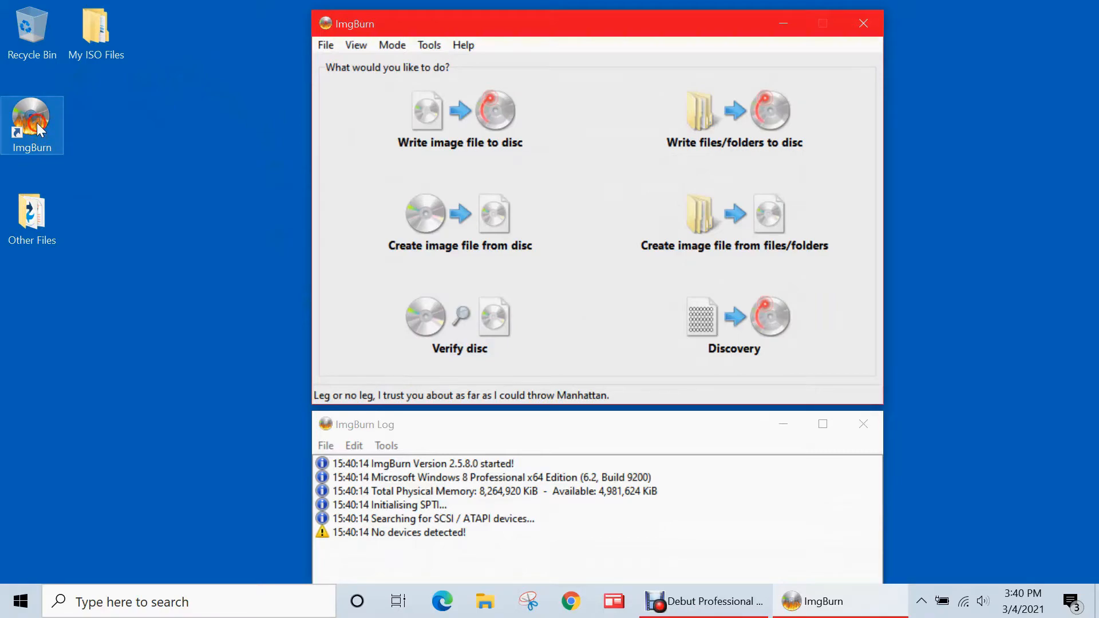
click(376, 174)
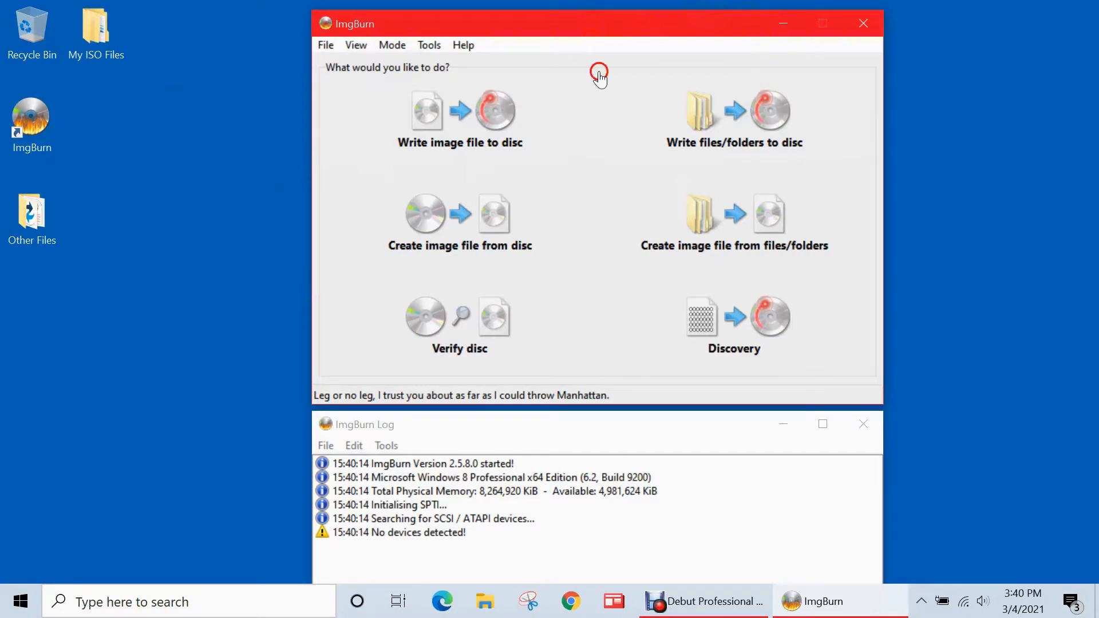
click(728, 261)
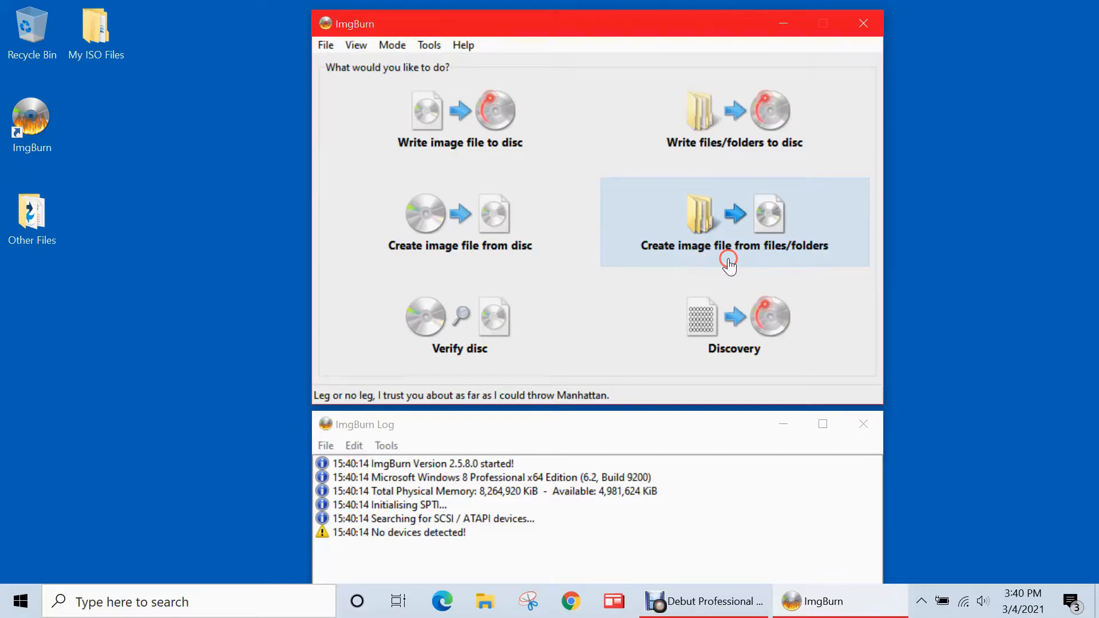
click(766, 209)
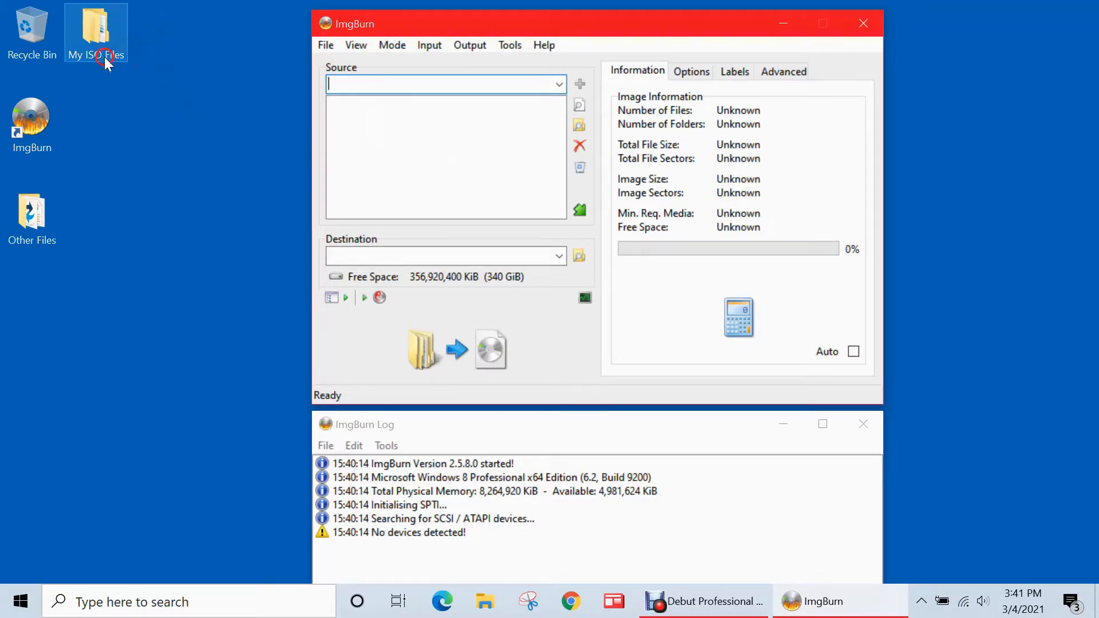
Examine the contents of the Text Files and Excel Files subfolders in the desktop folder My ISO Files, and close the folder window
double_click(98, 32)
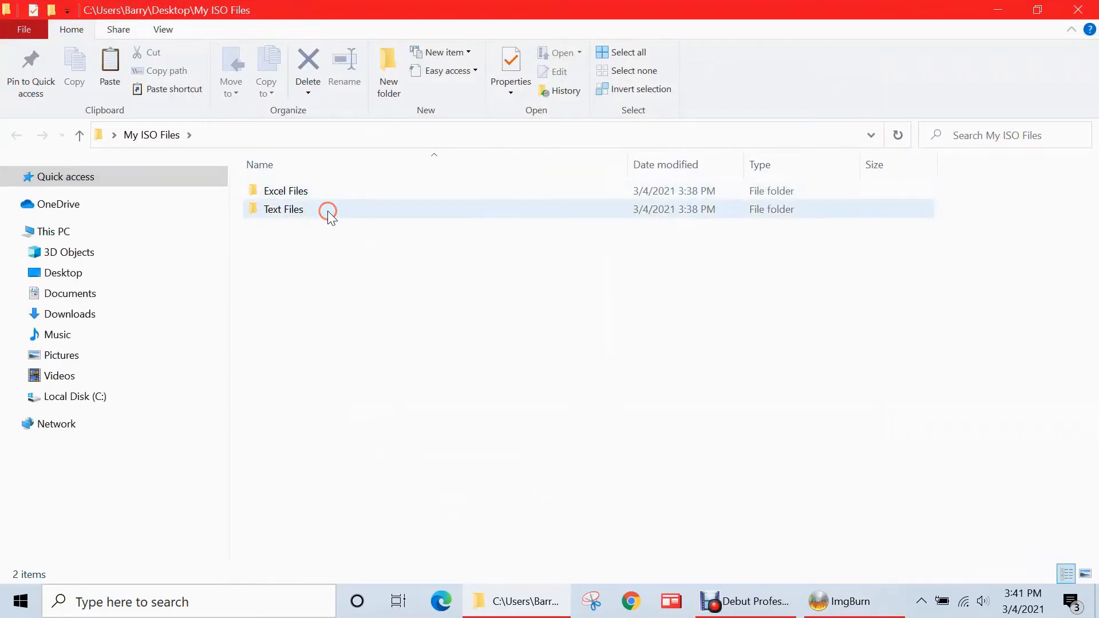
double_click(295, 210)
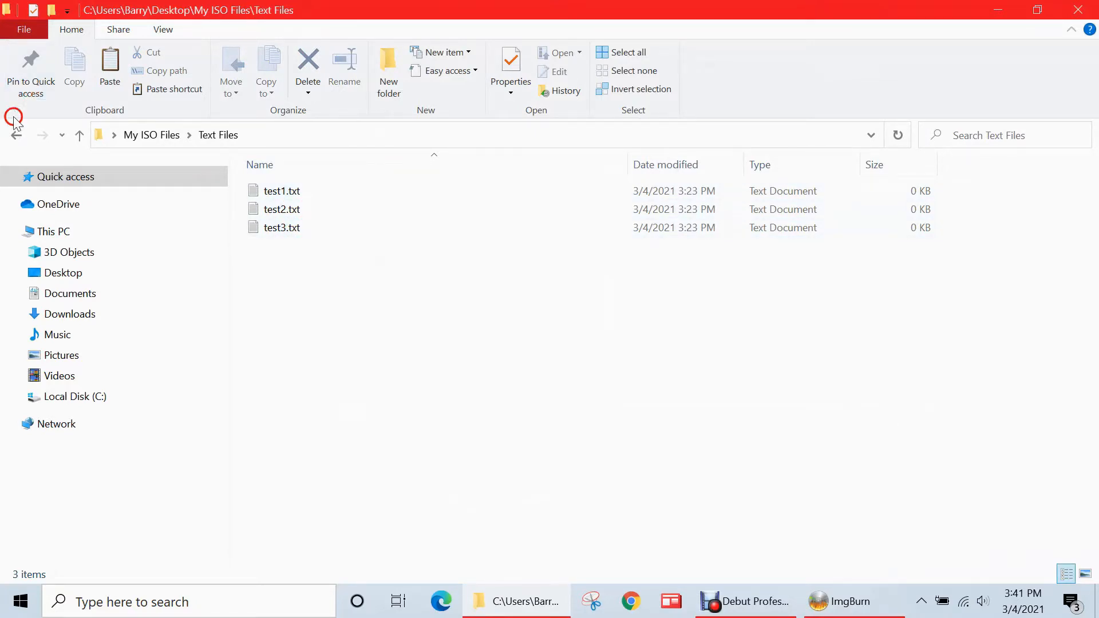
click(20, 137)
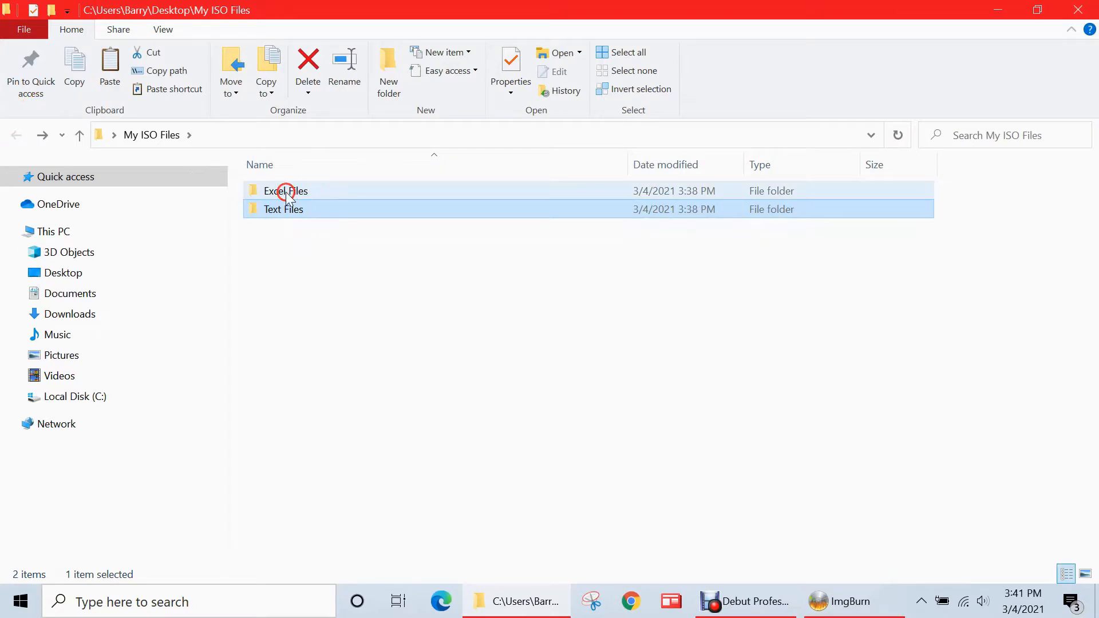
double_click(301, 193)
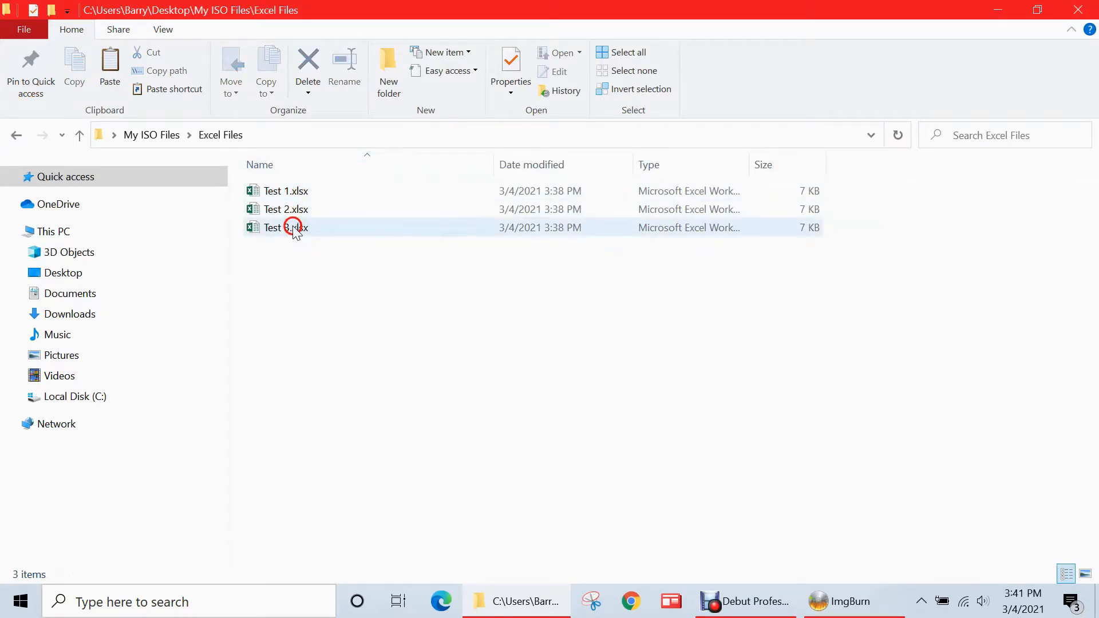
click(1081, 9)
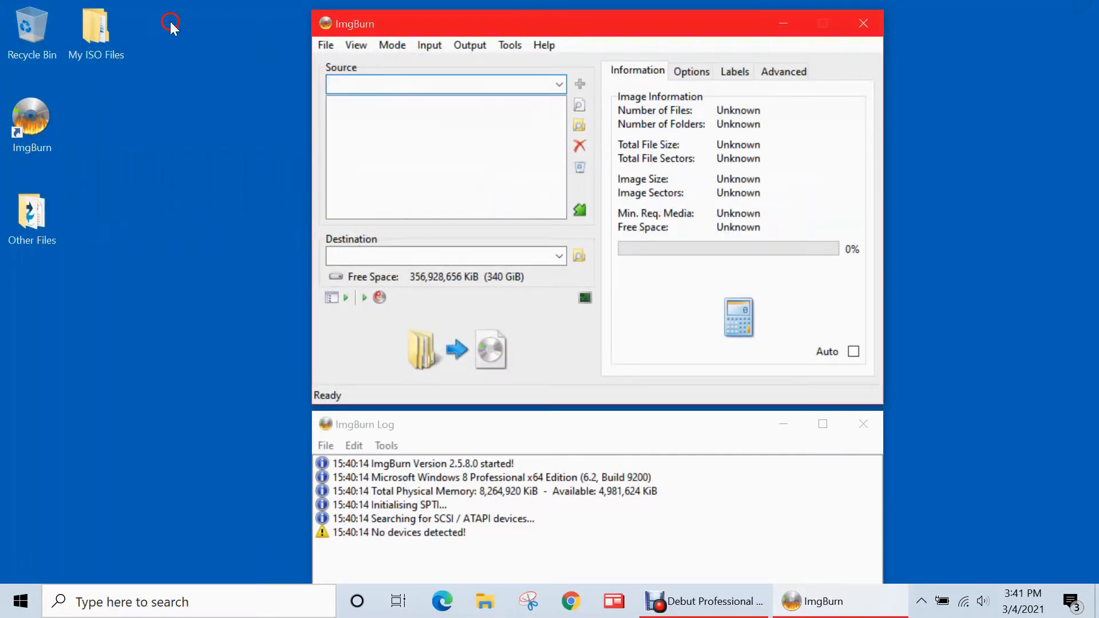
Add the desktop folder My ISO Files to the image's source list
click(96, 29)
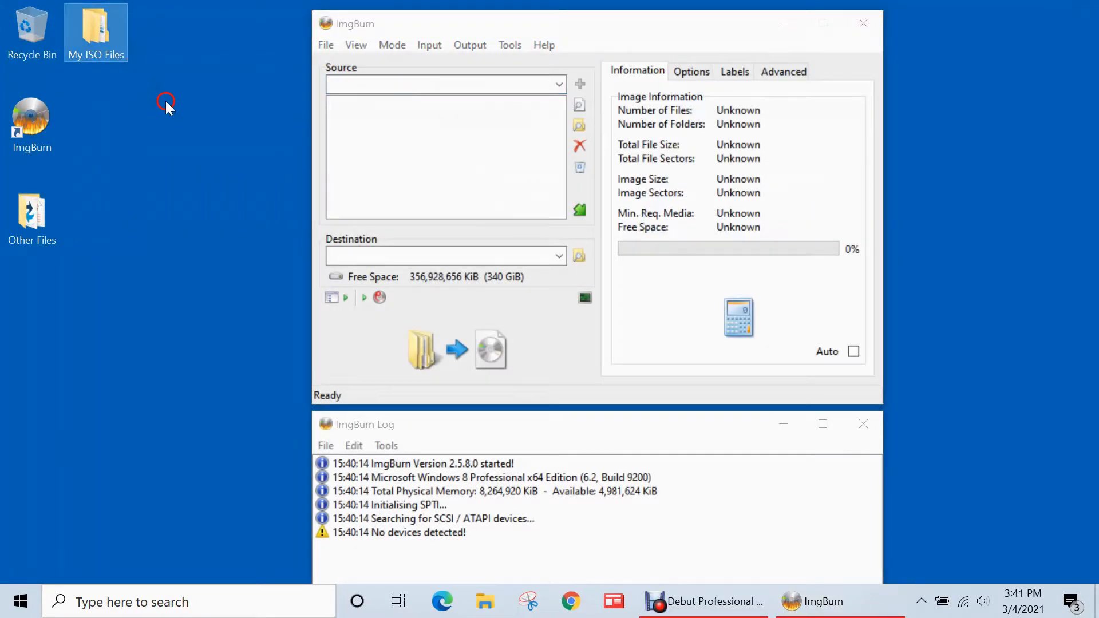
drag(102, 38, 426, 152)
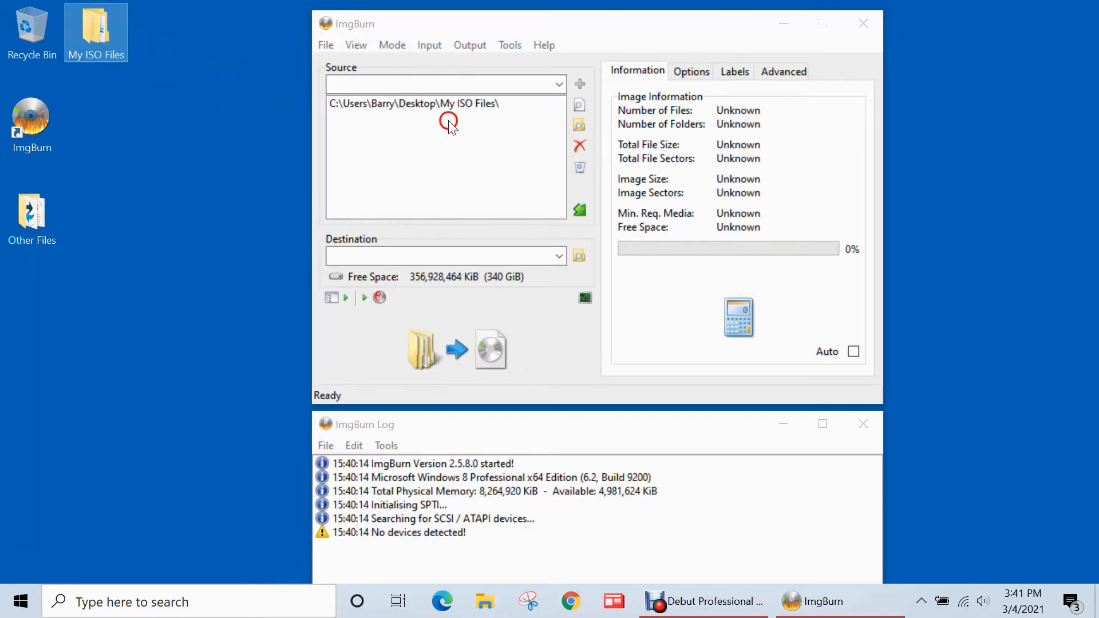
Set the image's destination to an ISO file named mycustomiso on the Desktop
click(427, 256)
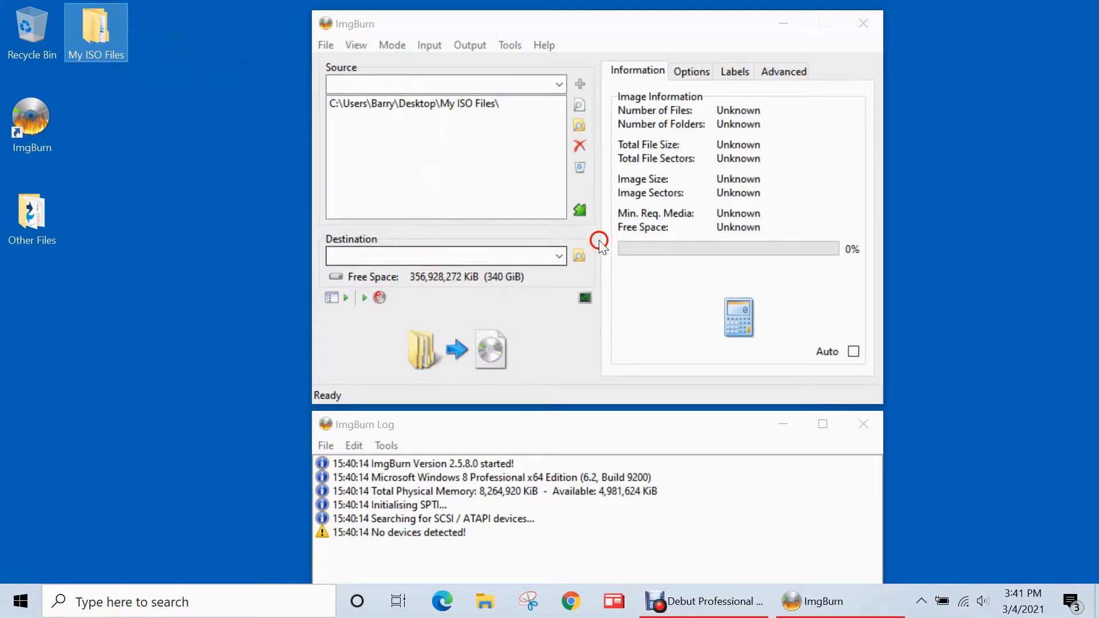
click(579, 255)
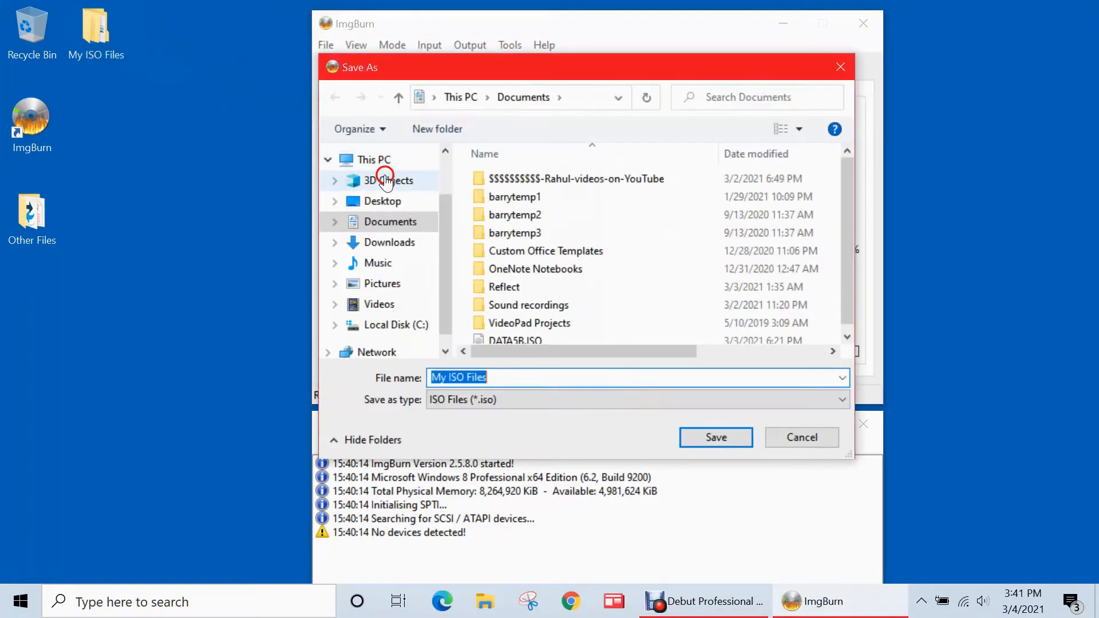
click(382, 200)
click(507, 378)
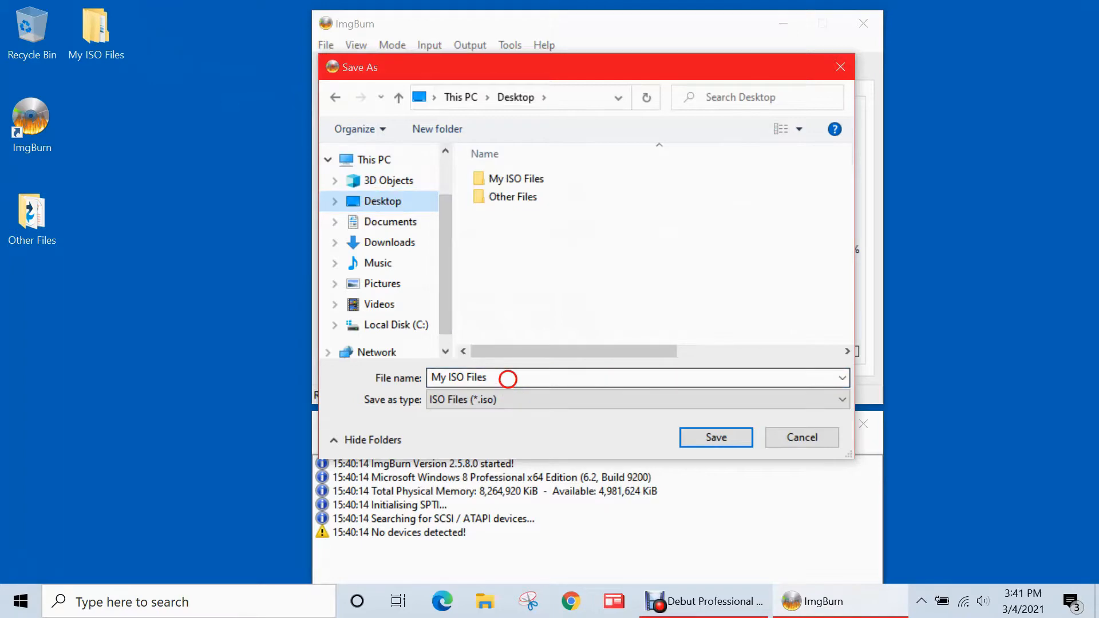
key(ctrl+a)
text(my)
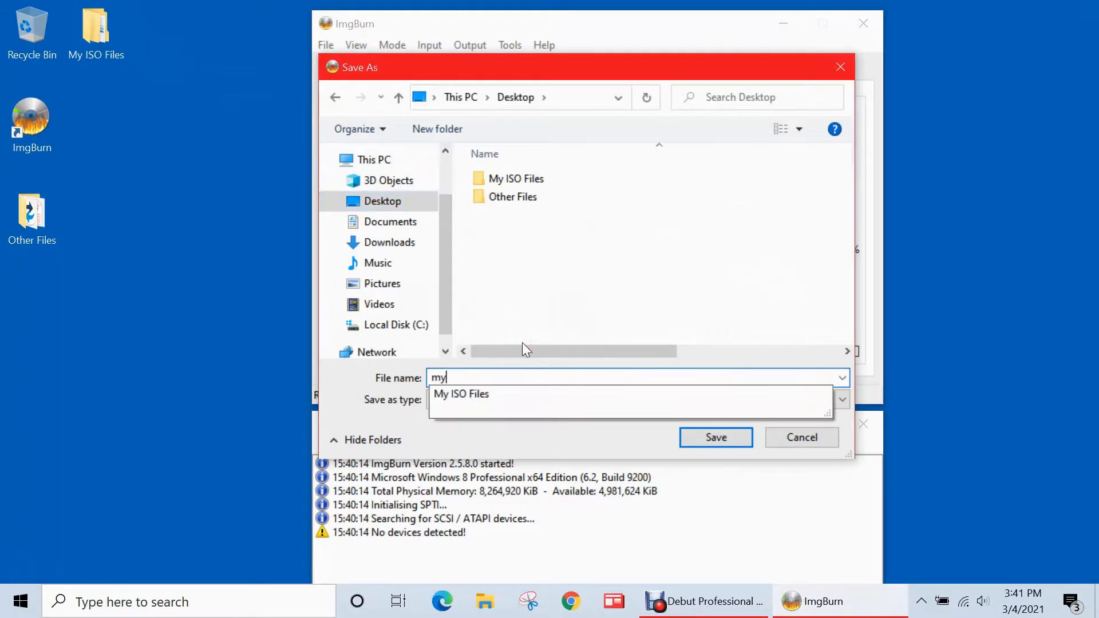
text(customiso)
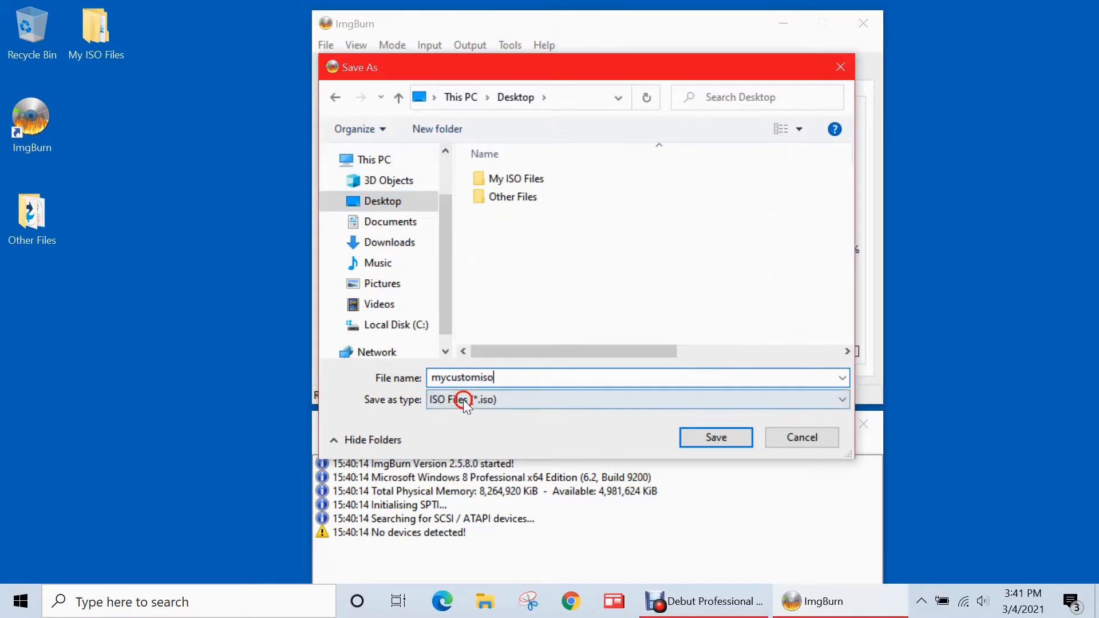
click(746, 428)
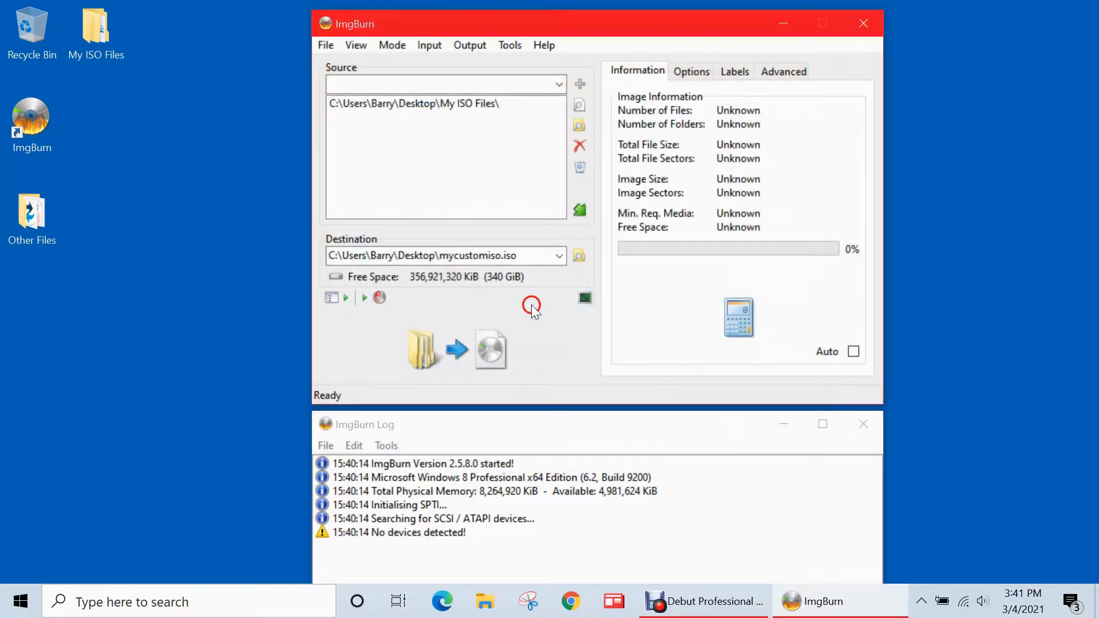
Build the ISO image with only the contents of My ISO Files at its root, accepting the suggested volume label My ISO Files
click(471, 356)
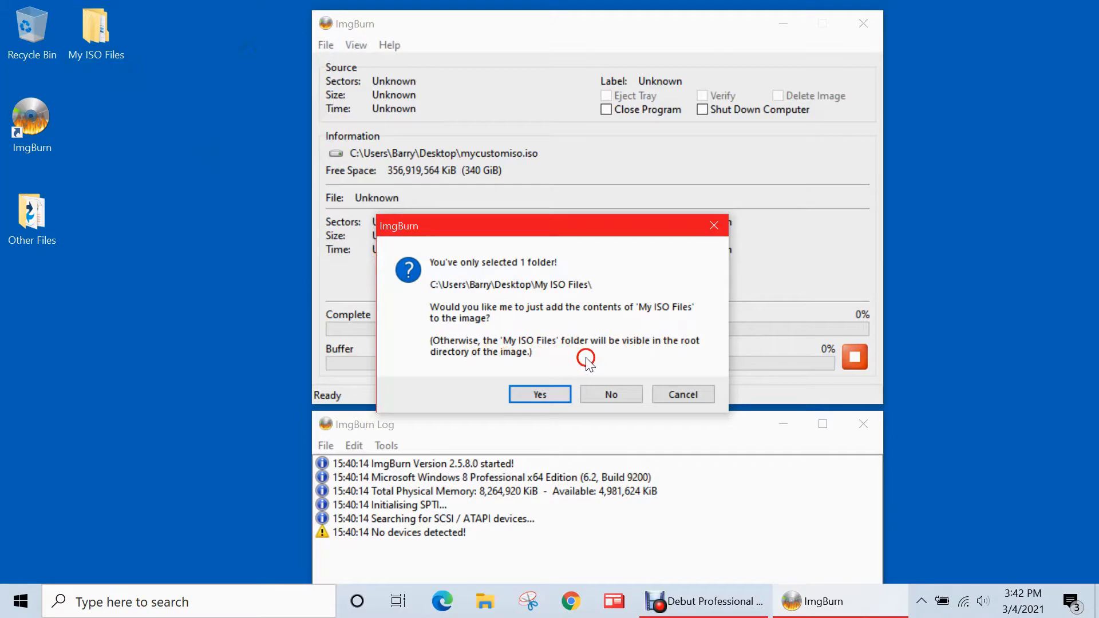
click(537, 394)
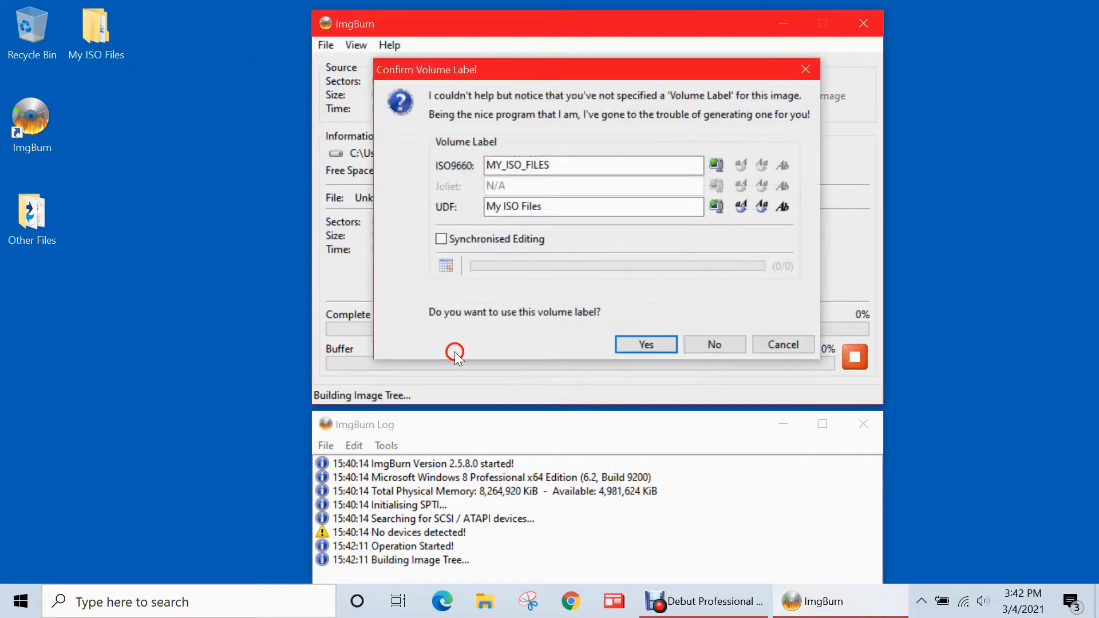
double_click(95, 29)
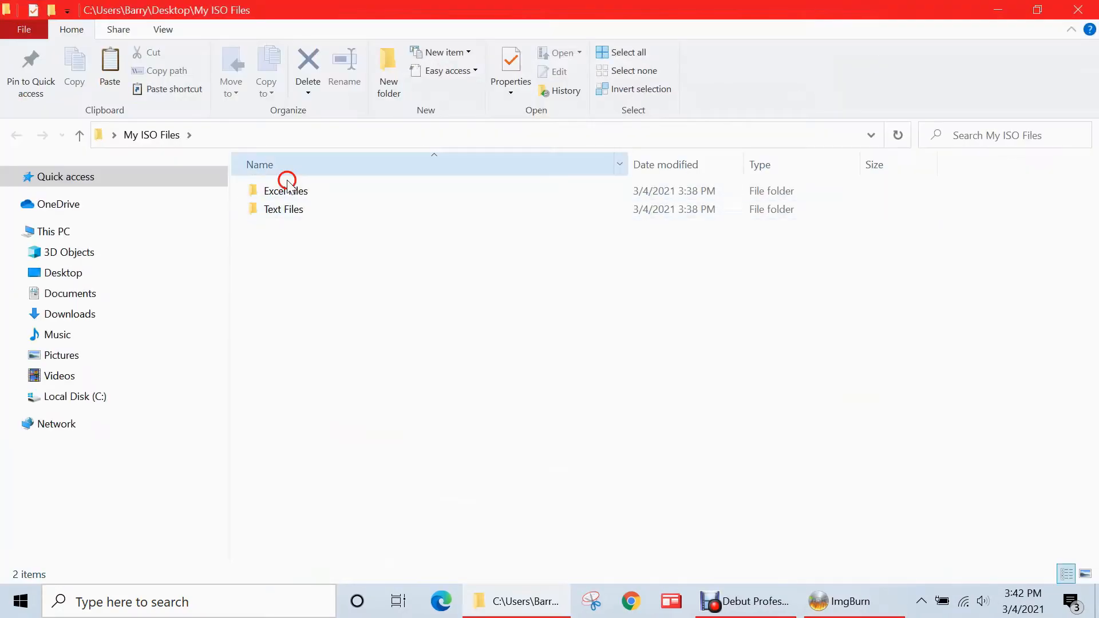
click(1077, 10)
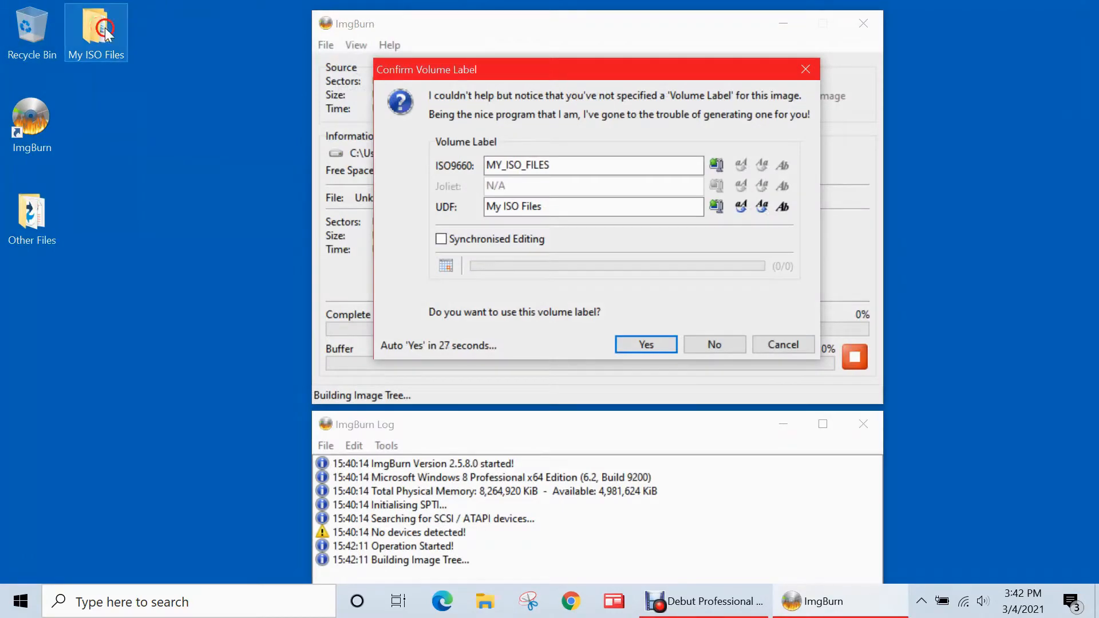
click(632, 345)
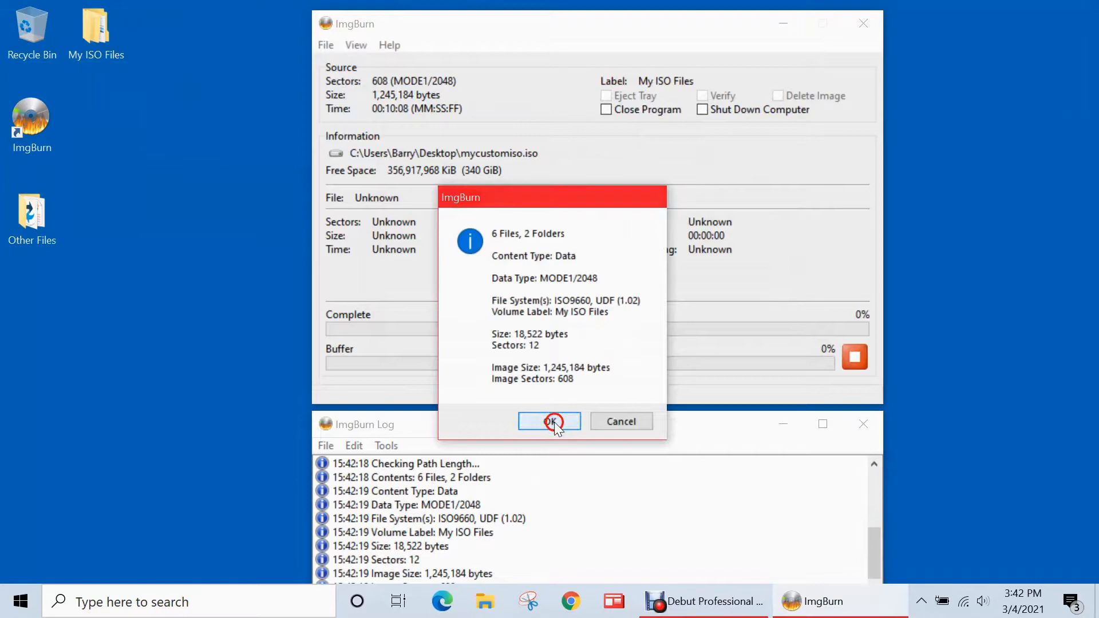
click(550, 422)
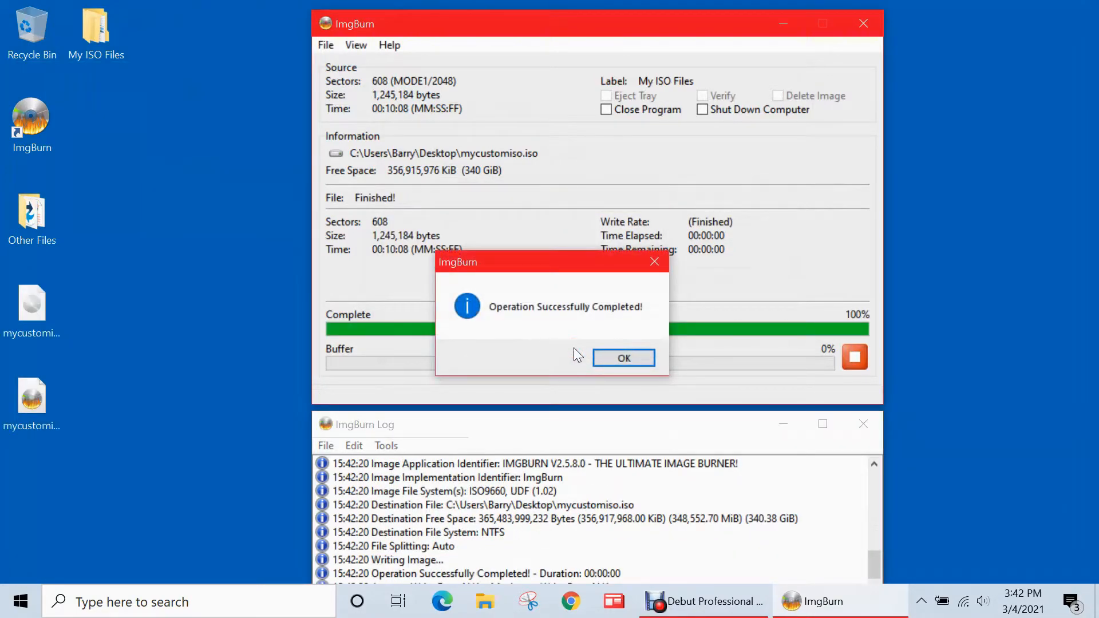
click(629, 357)
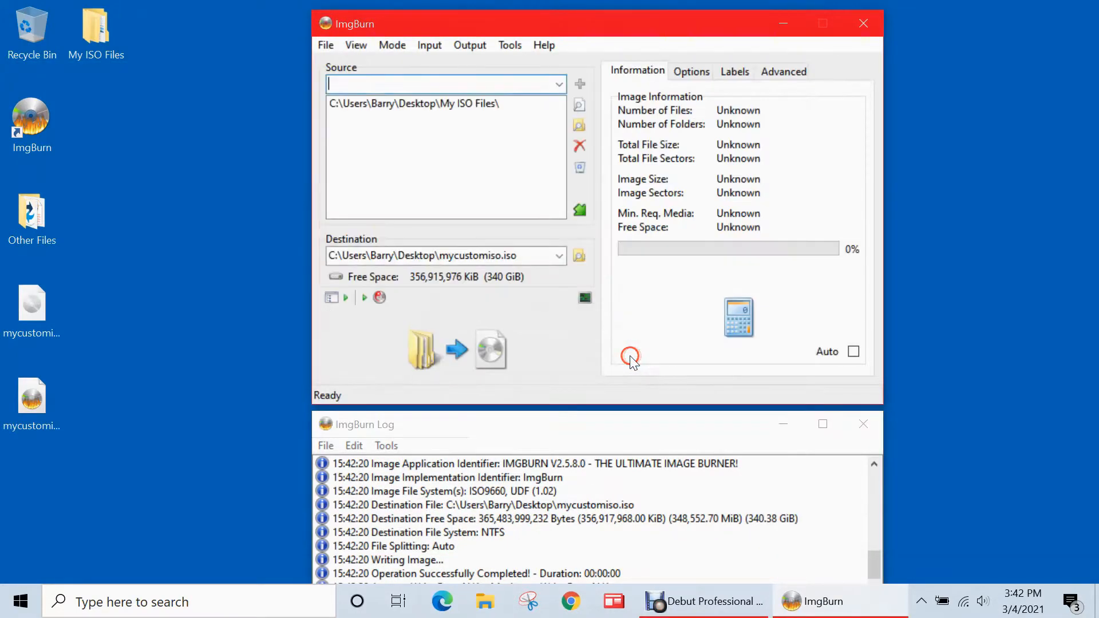
Close ImgBurn and delete the mycustomiso.mds file from the desktop
click(32, 298)
click(46, 418)
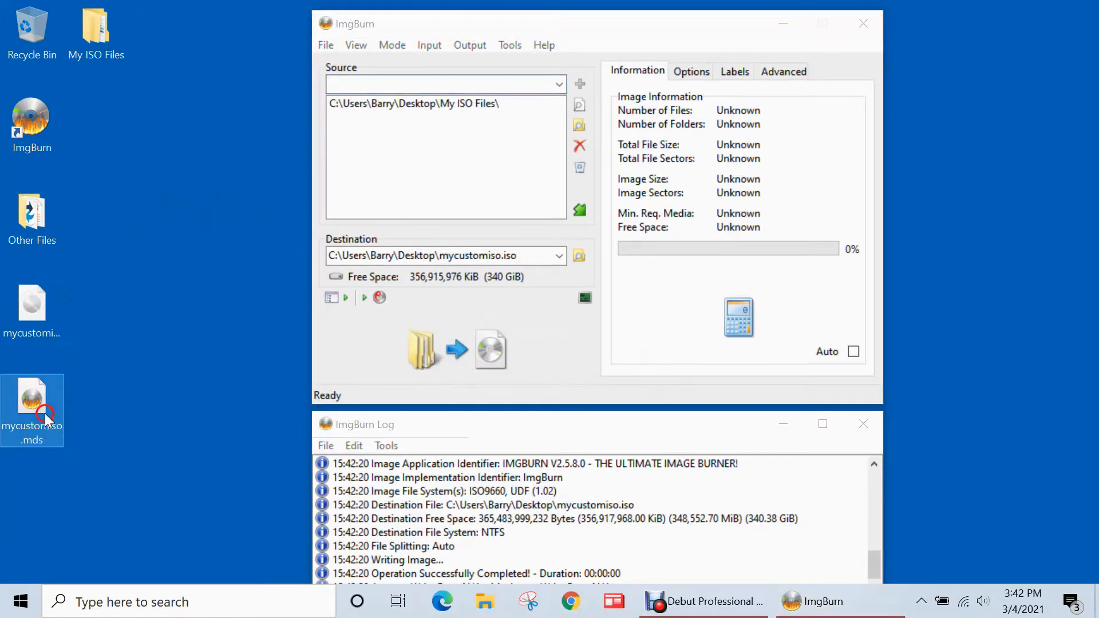
click(863, 23)
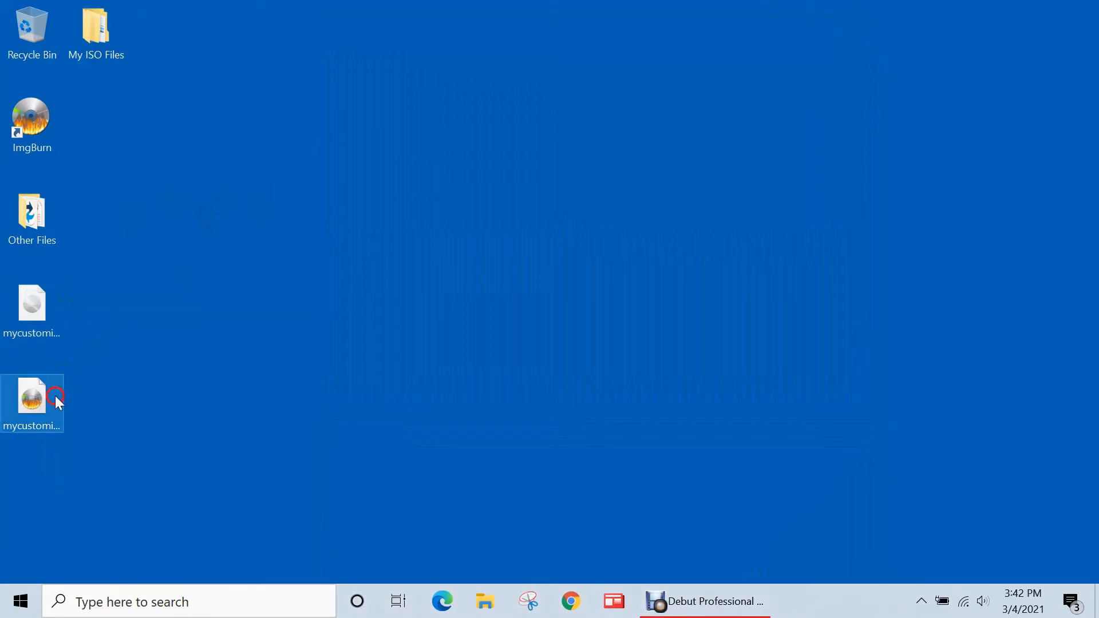
click(55, 396)
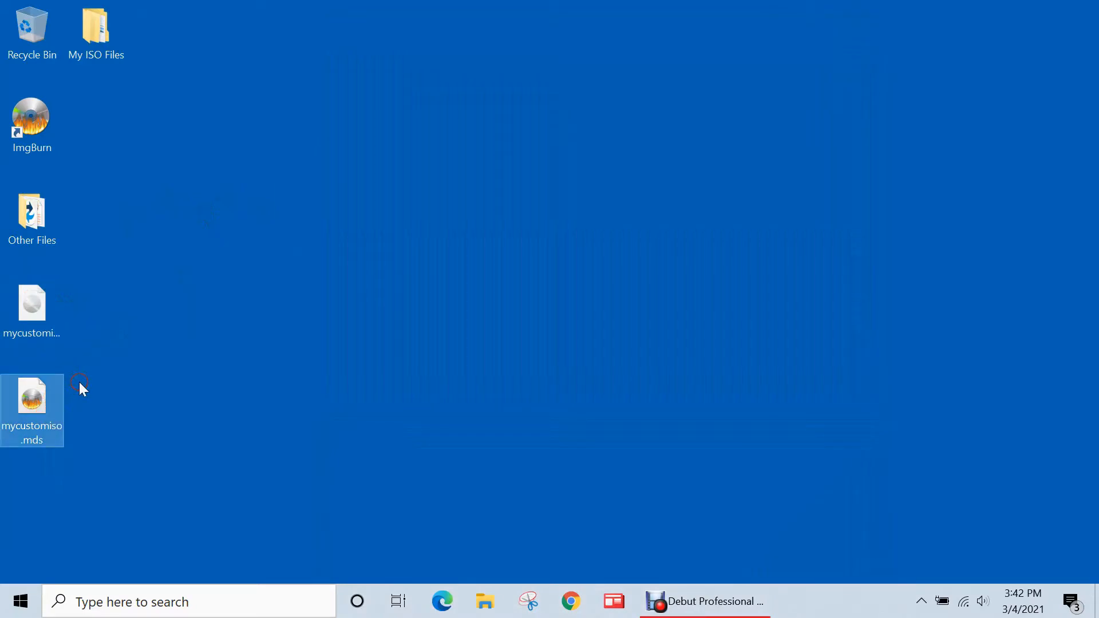
key(Delete)
key(Return)
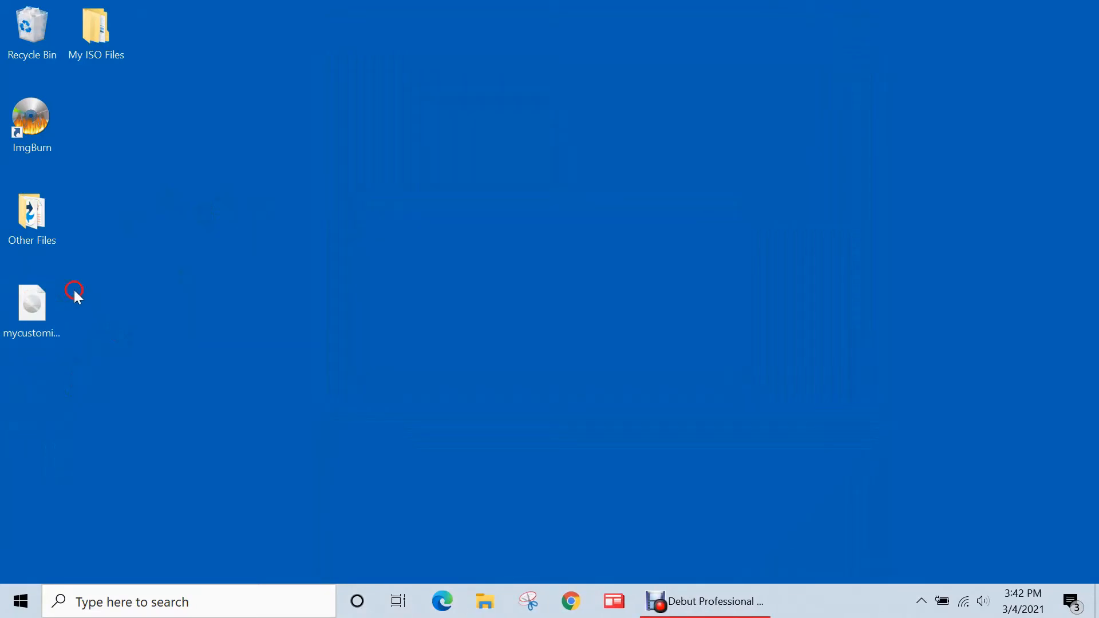
Mount mycustomiso.iso from the desktop and open its virtual DVD drive (D:) from This PC in a maximized window
click(26, 306)
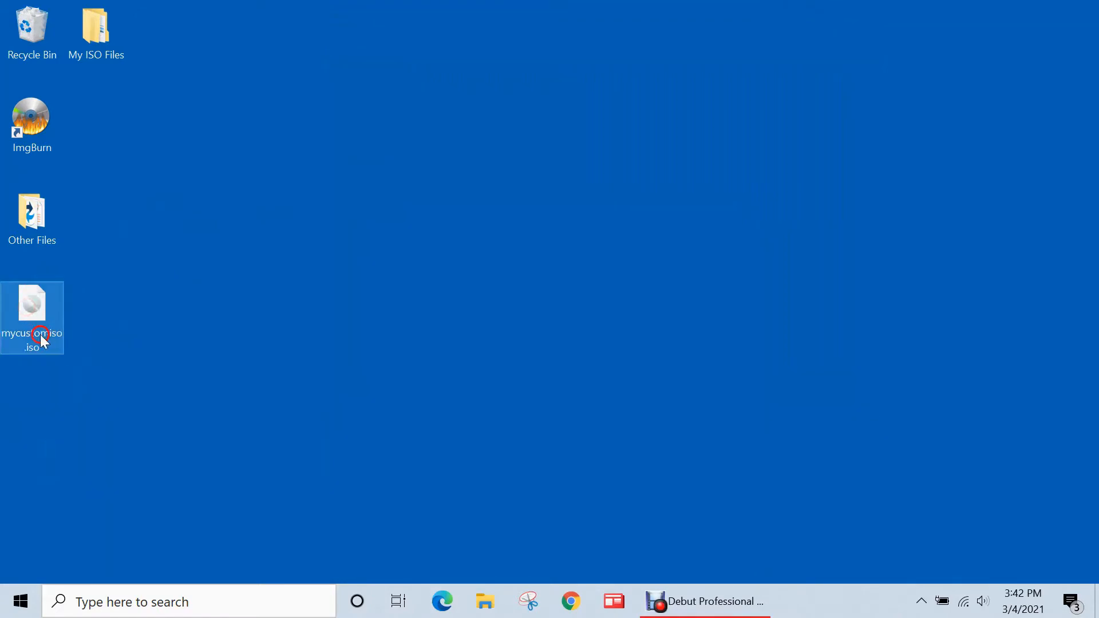
double_click(39, 303)
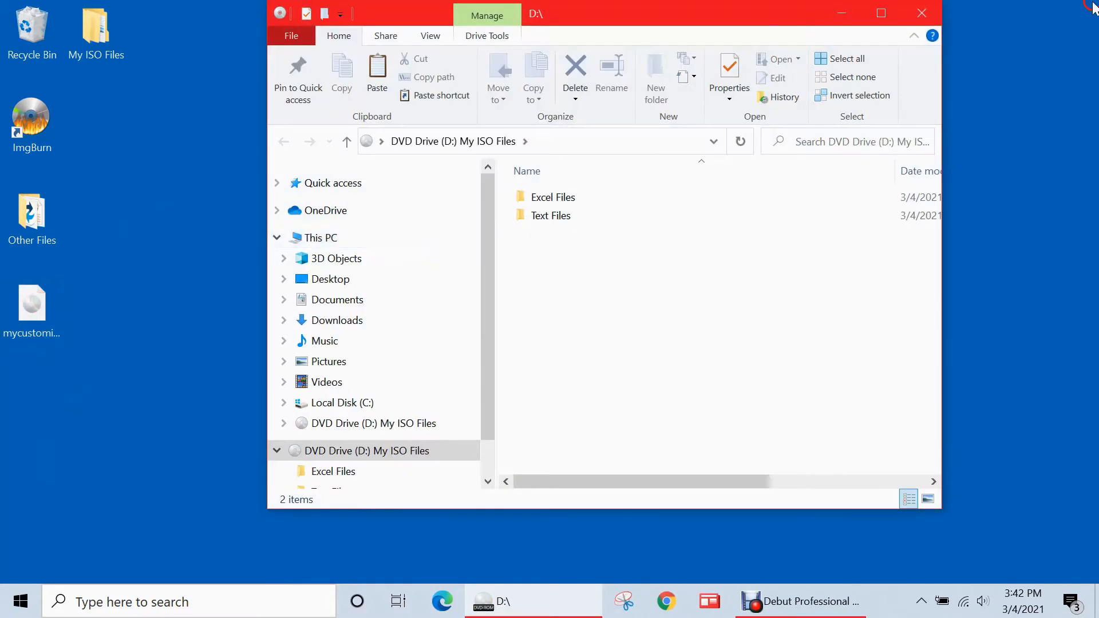
click(881, 13)
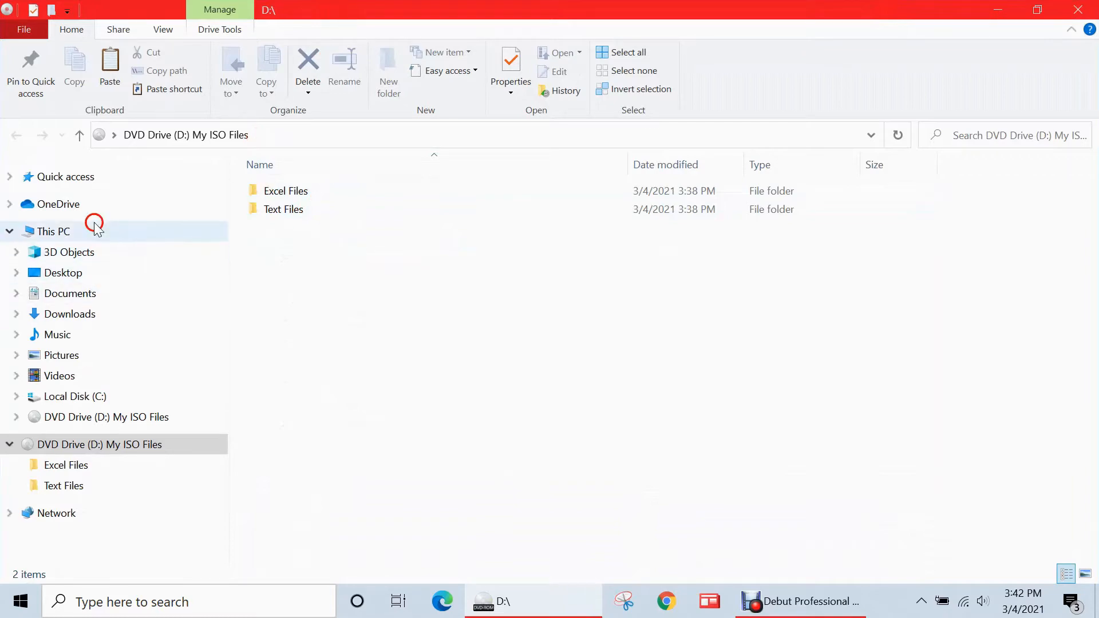
click(62, 230)
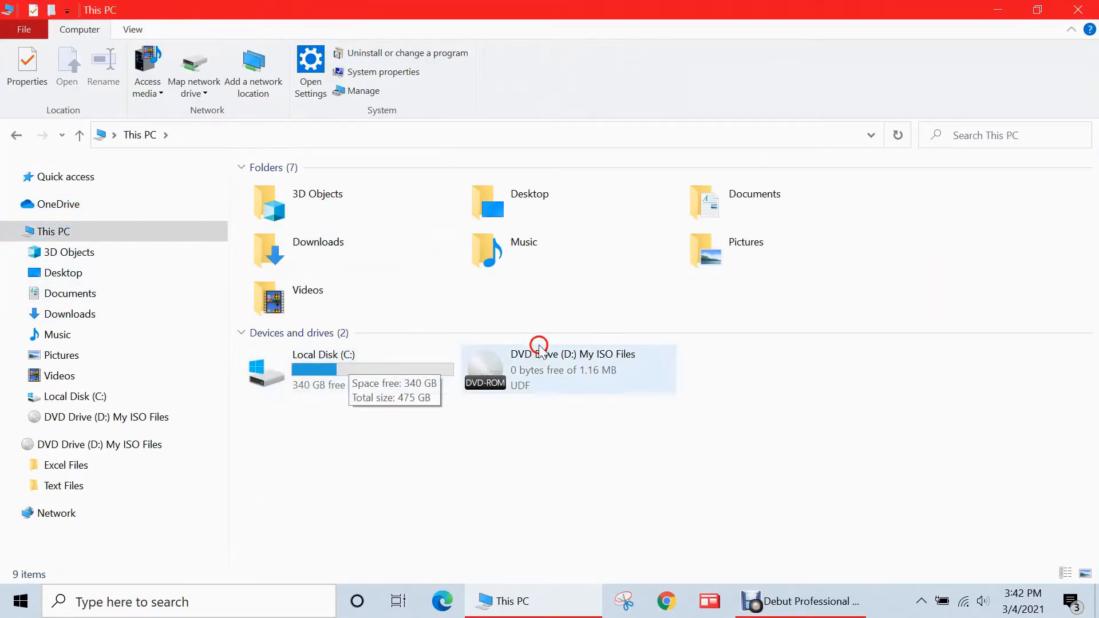
click(554, 372)
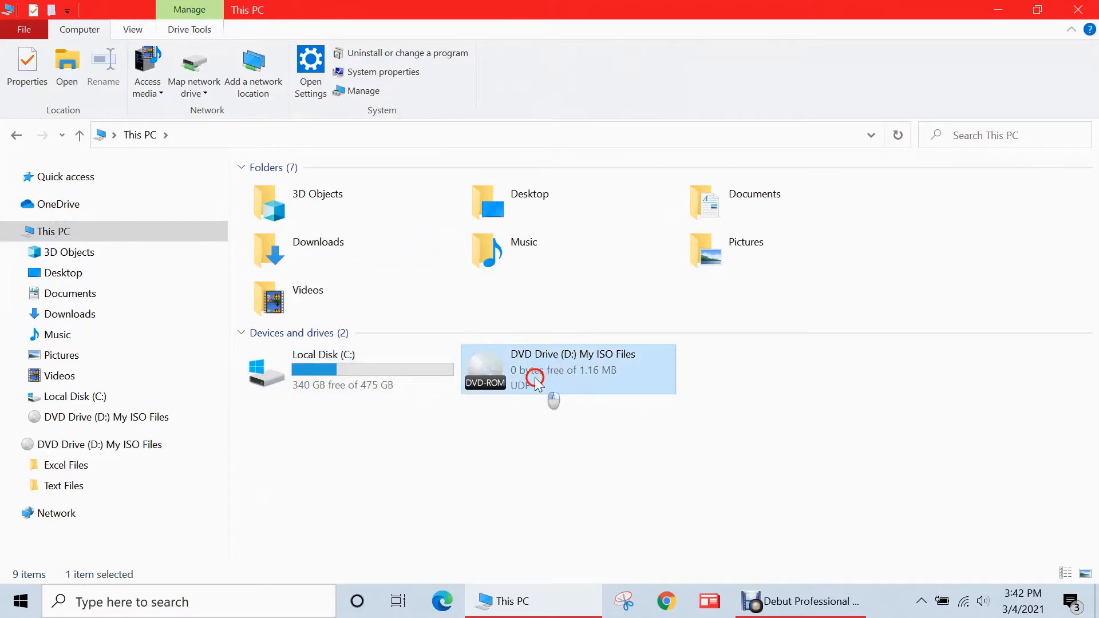
double_click(535, 379)
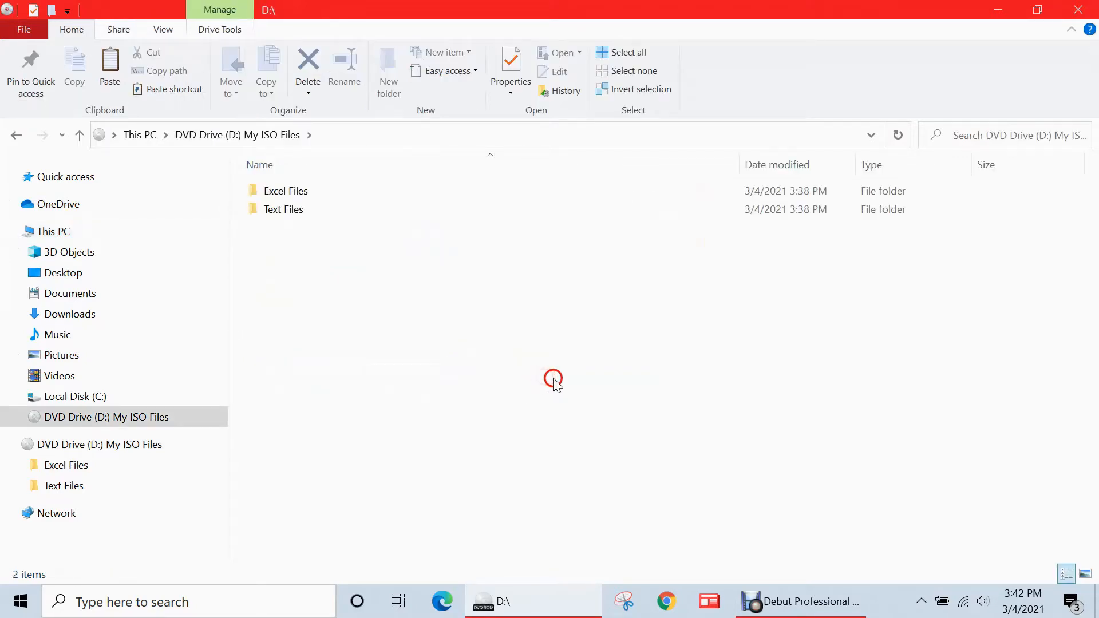
Examine the Text Files and Excel Files folders on the mounted My ISO Files drive, and close the window
double_click(298, 209)
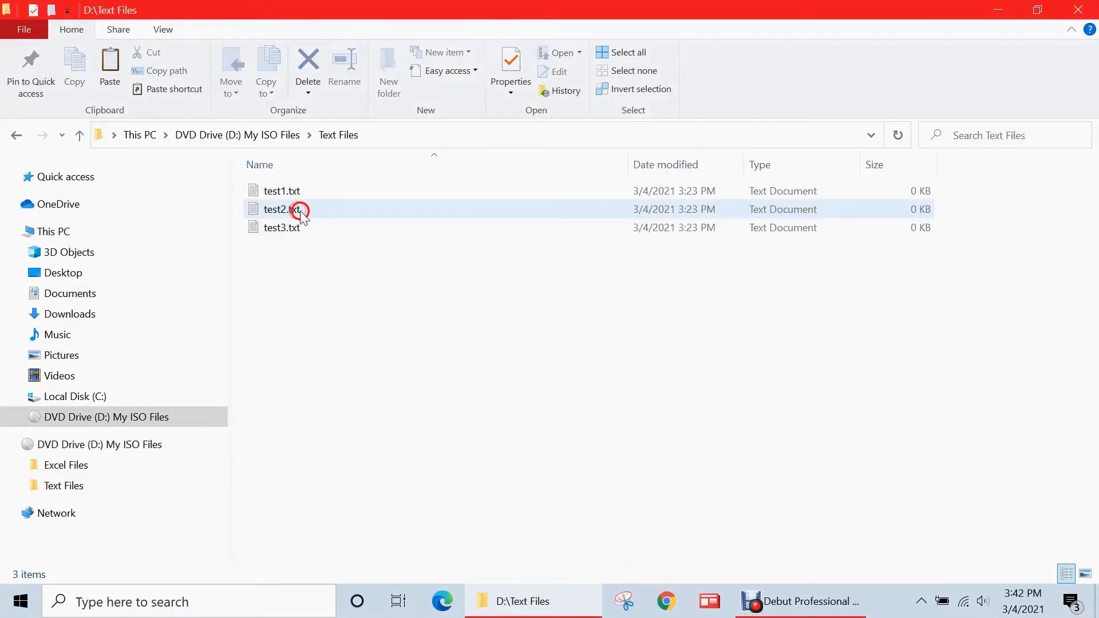
click(22, 138)
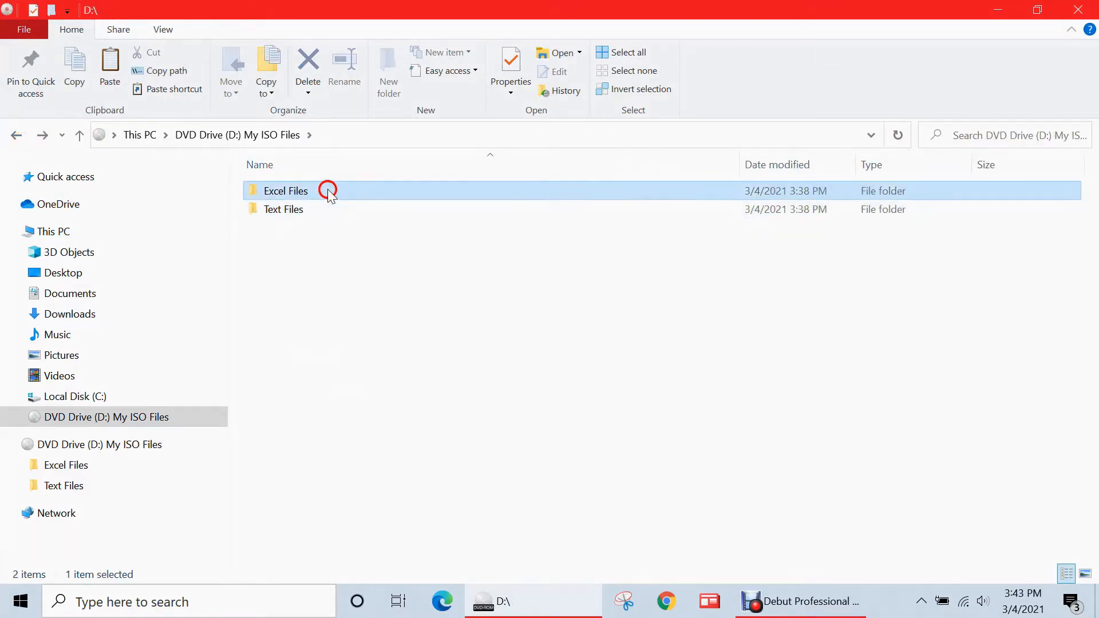
double_click(326, 187)
click(1068, 8)
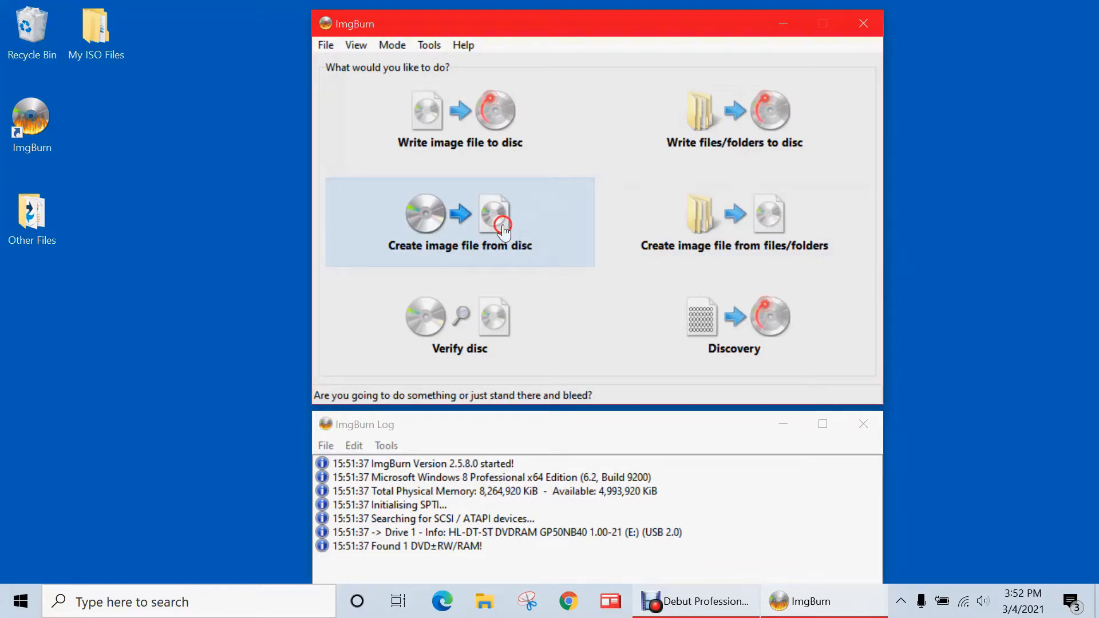
Examine the files on the TurboTax 2020 disc in DVD RW drive (E:) through File Explorer, and close the window
click(479, 601)
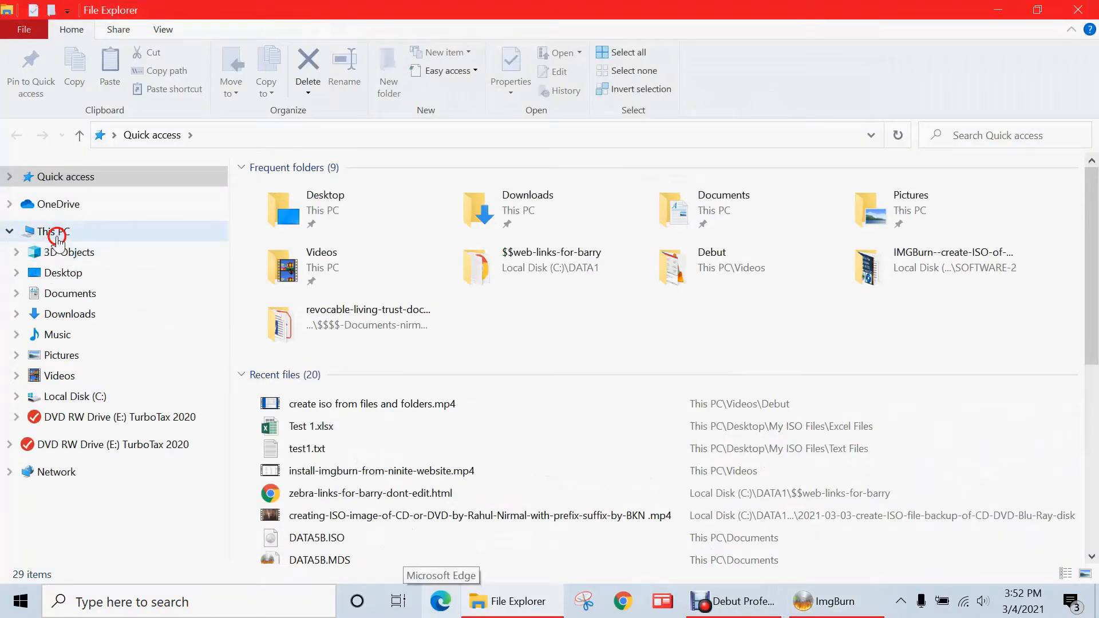
click(56, 233)
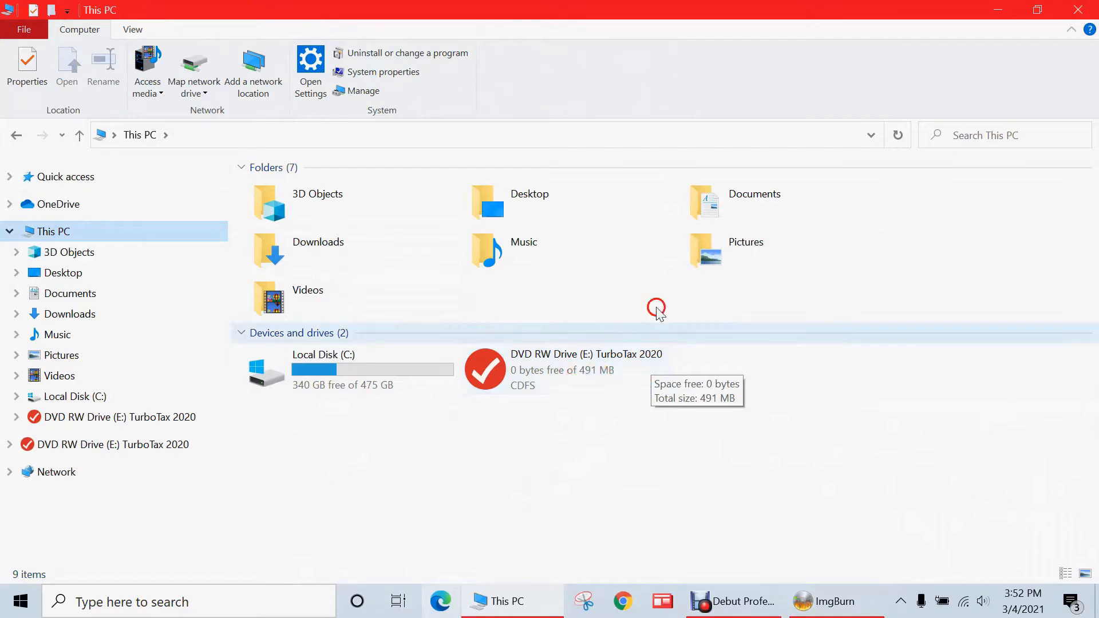
right_click(575, 376)
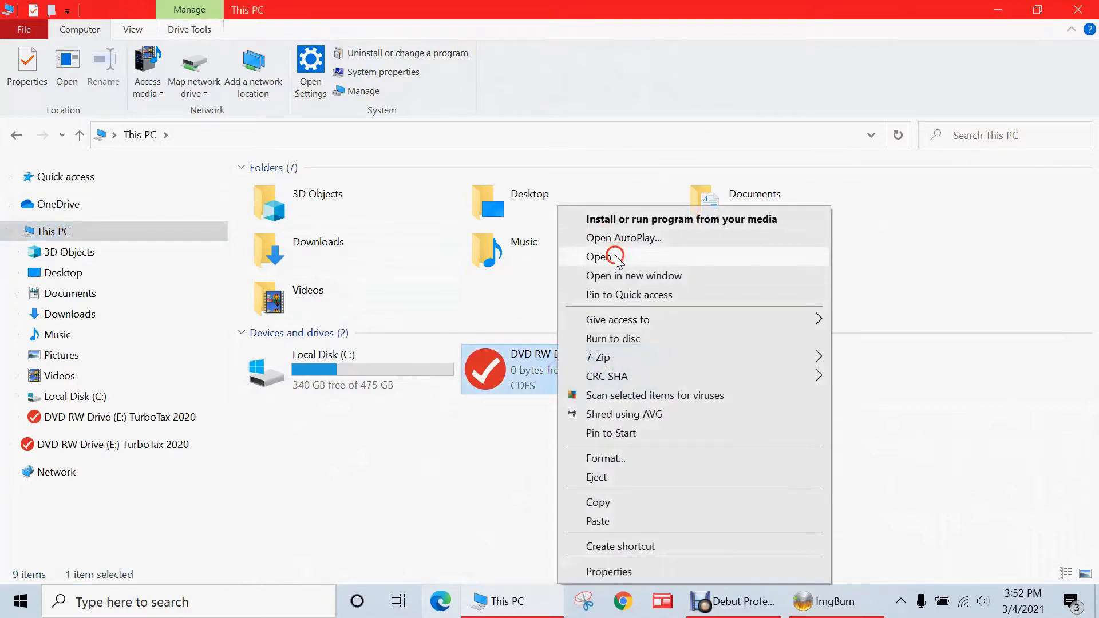
click(618, 261)
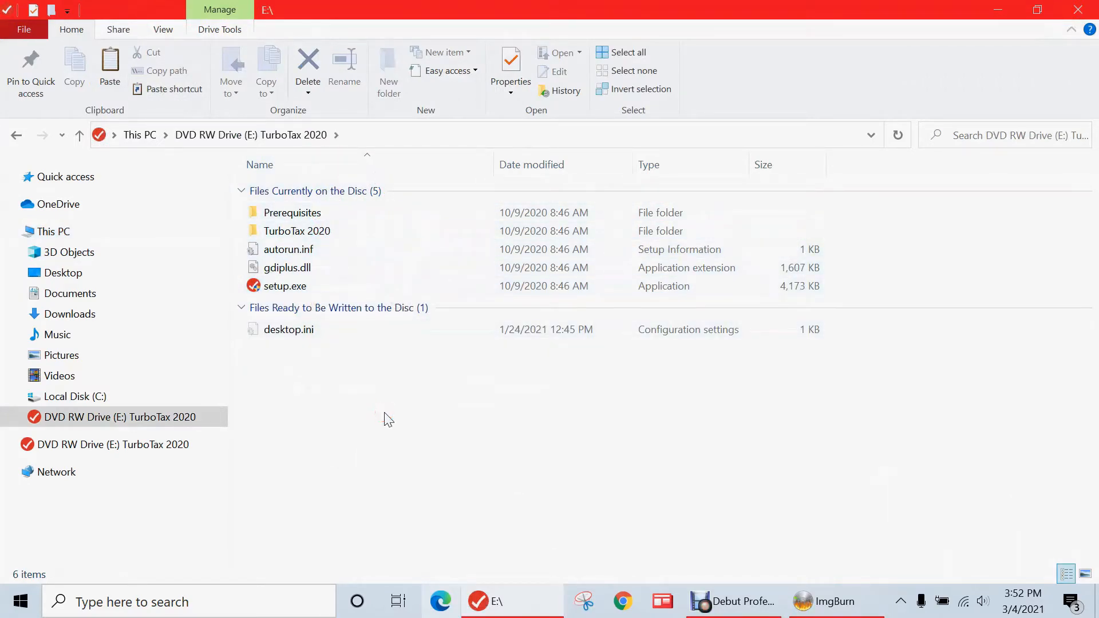
click(1085, 10)
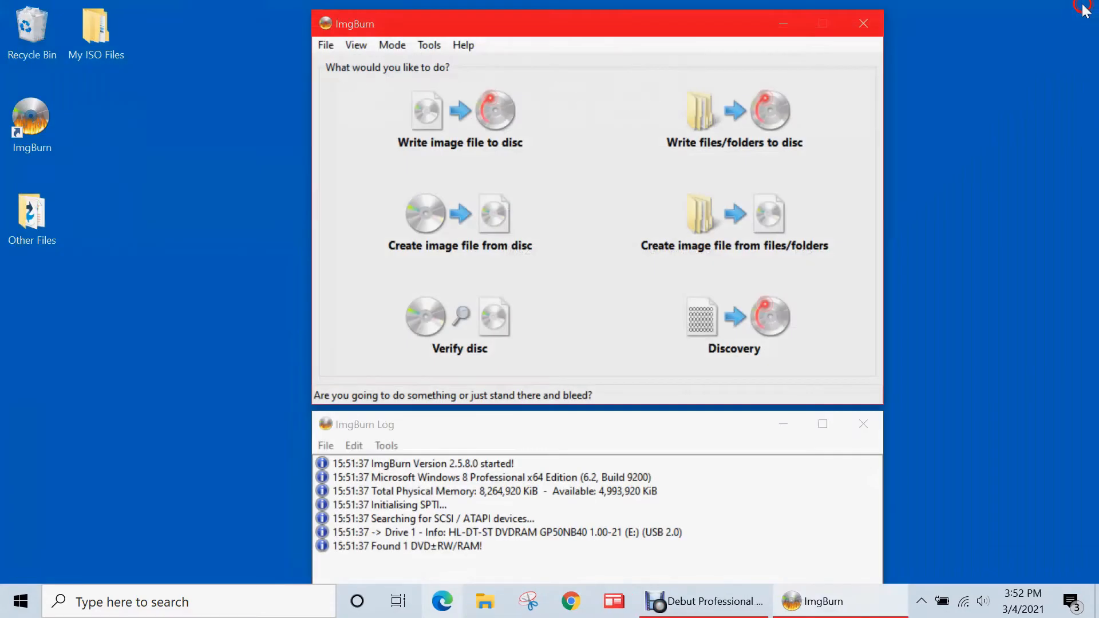
Choose to create an image file from disc in ImgBurn, with the HL-DT-ST DVDRAM GP50NB40 (E:) drive as the source
click(466, 219)
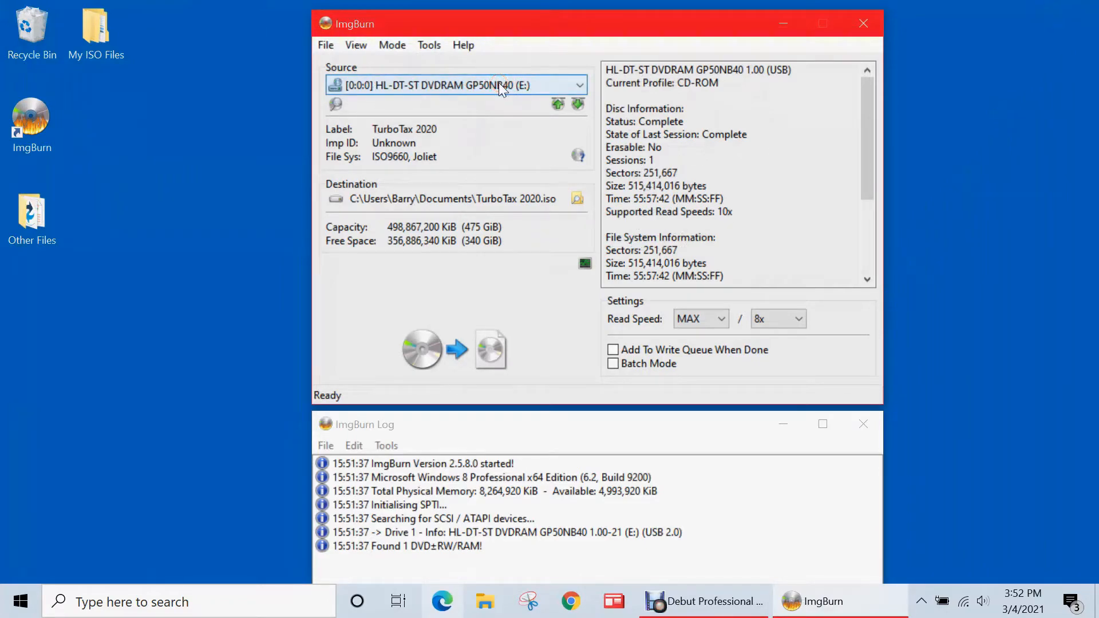
click(500, 86)
click(489, 105)
Set the destination to an ISO file named TurboTax 2020 on the Desktop and create the image from the disc
click(575, 196)
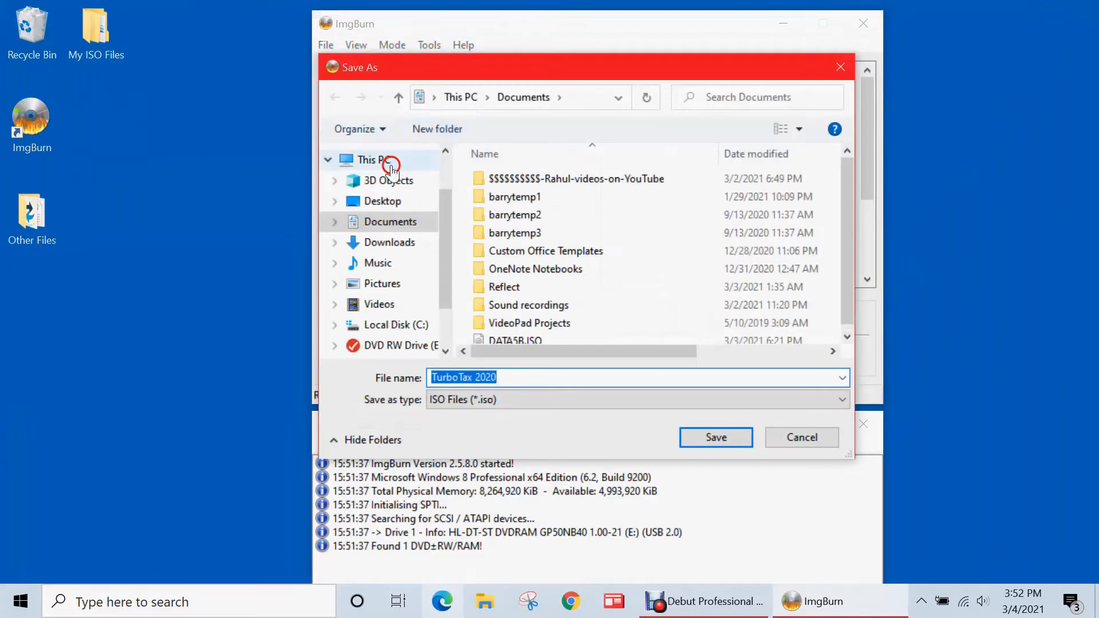
click(391, 164)
click(389, 201)
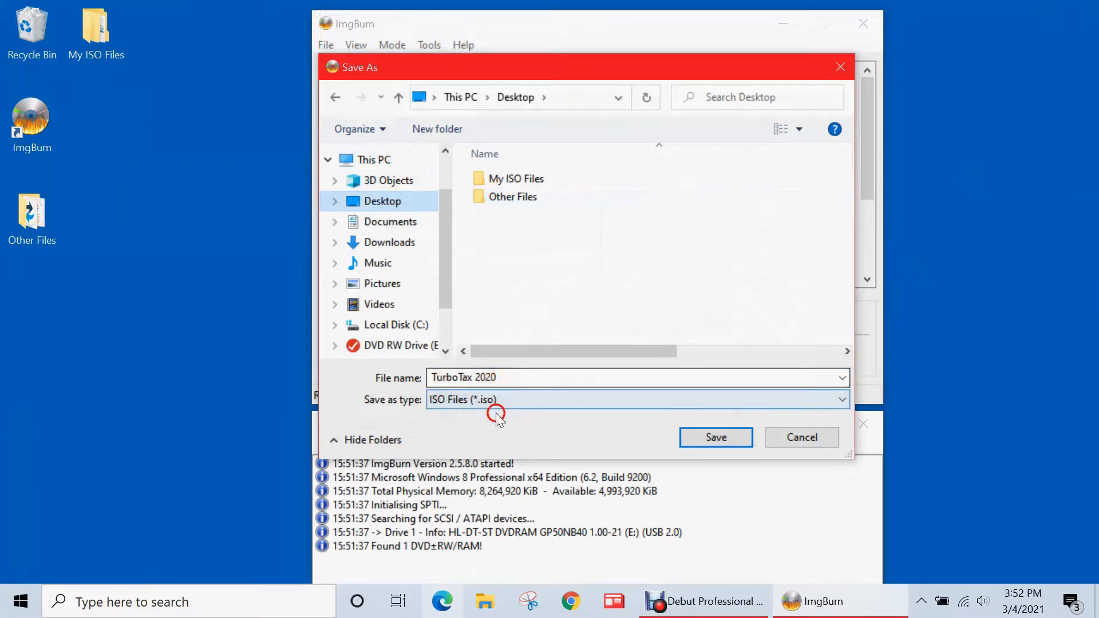
click(730, 438)
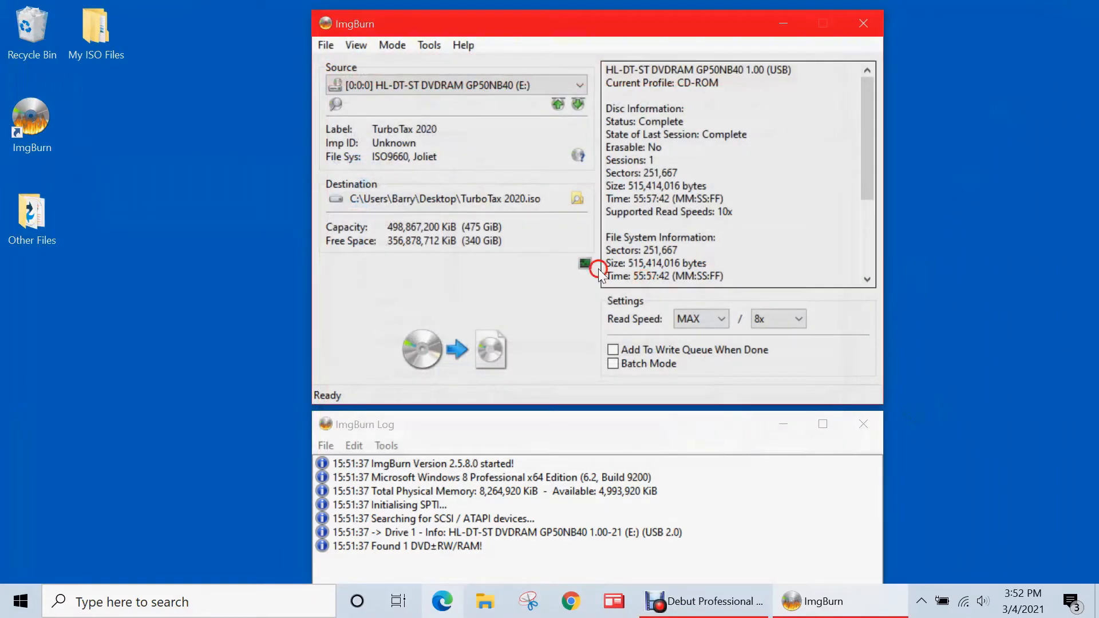
click(465, 362)
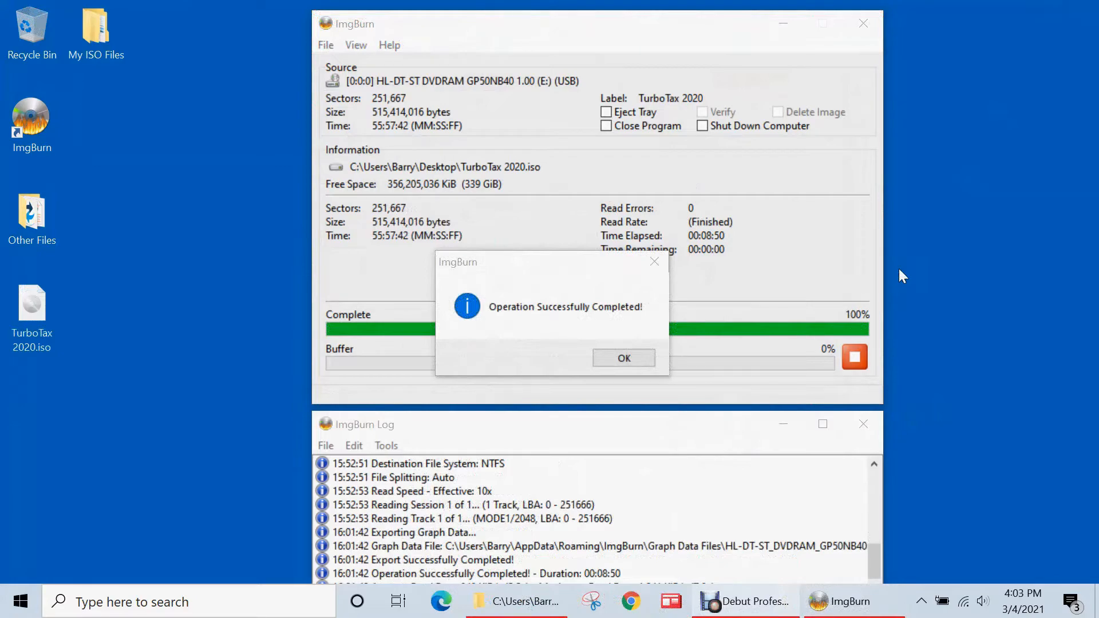
click(624, 358)
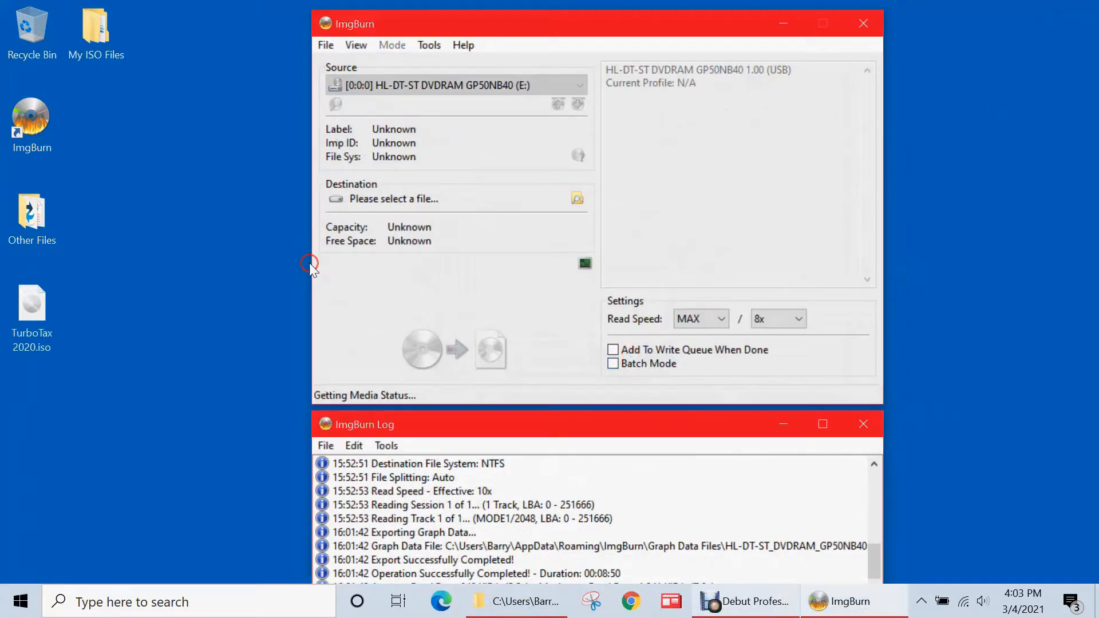
Mount TurboTax 2020.iso from the desktop and show the computer's drives under This PC in a maximized window
click(33, 312)
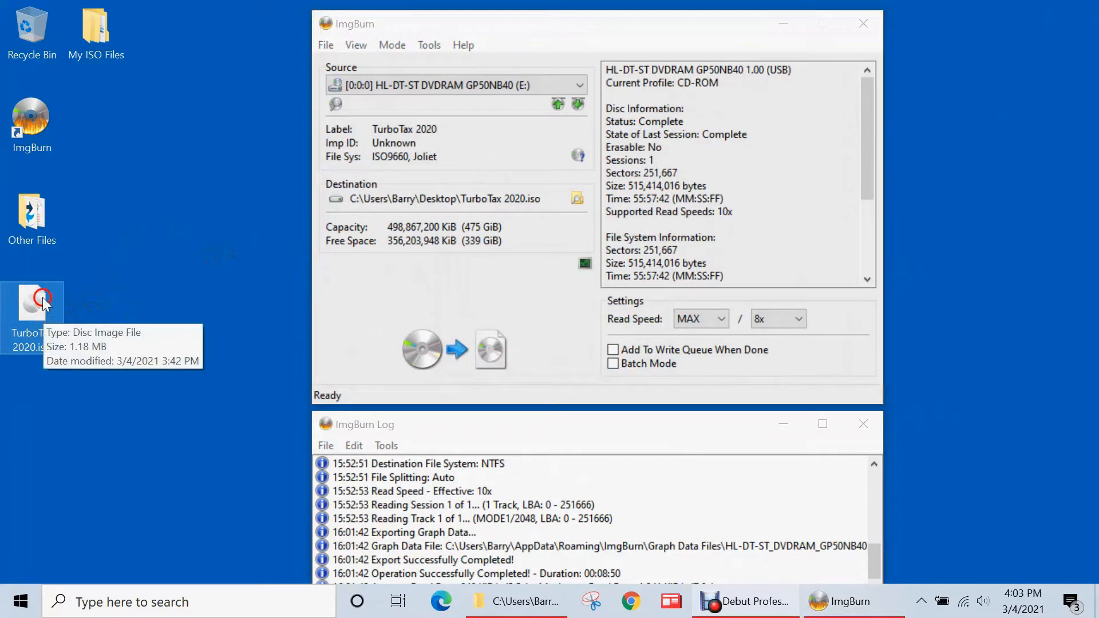
double_click(34, 324)
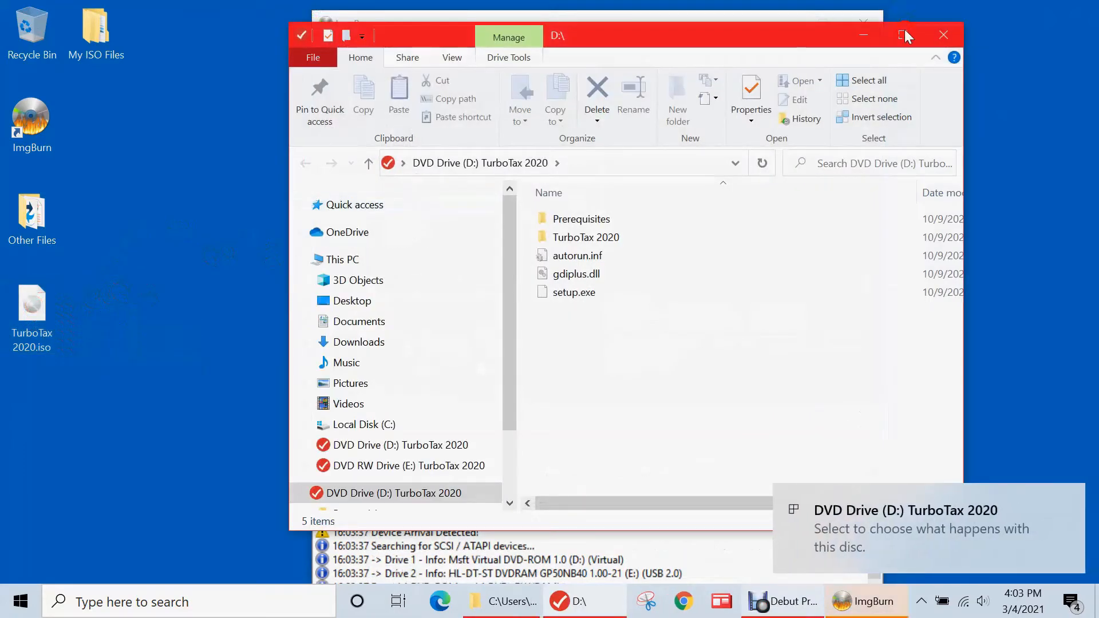
click(903, 34)
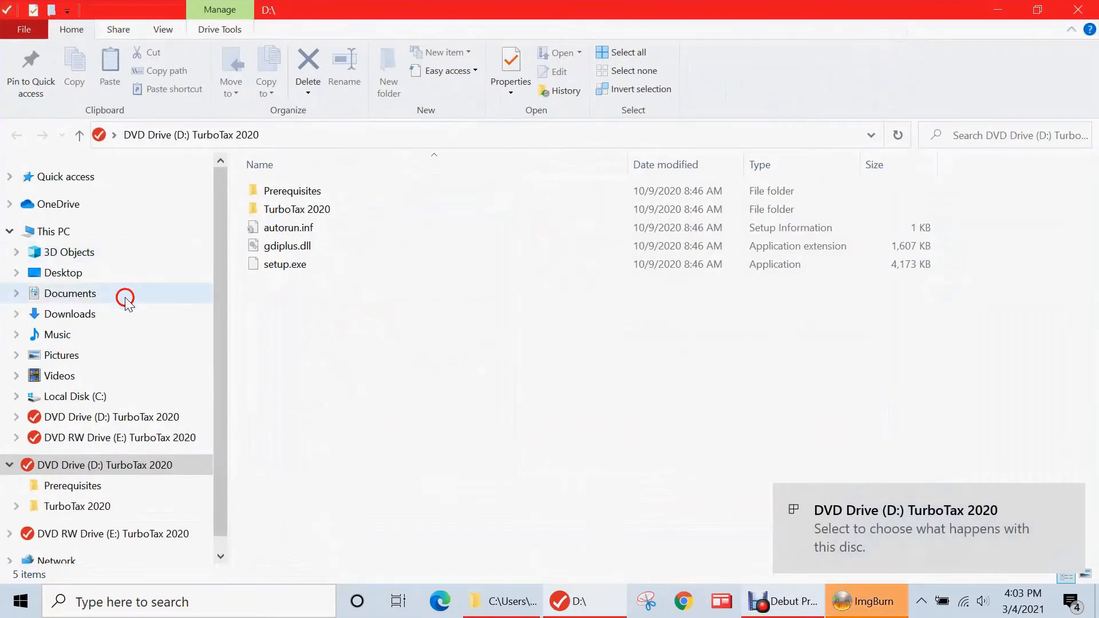
click(50, 231)
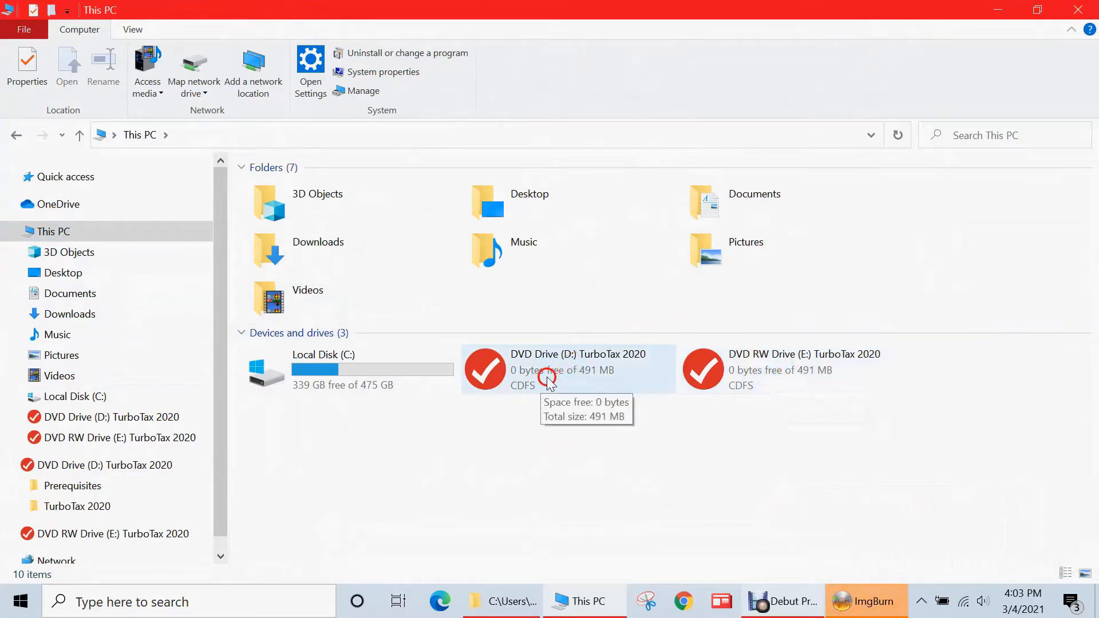
Examine the files on DVD RW Drive (E:) and on the mounted DVD Drive (D:) for comparison, and close the window
right_click(761, 372)
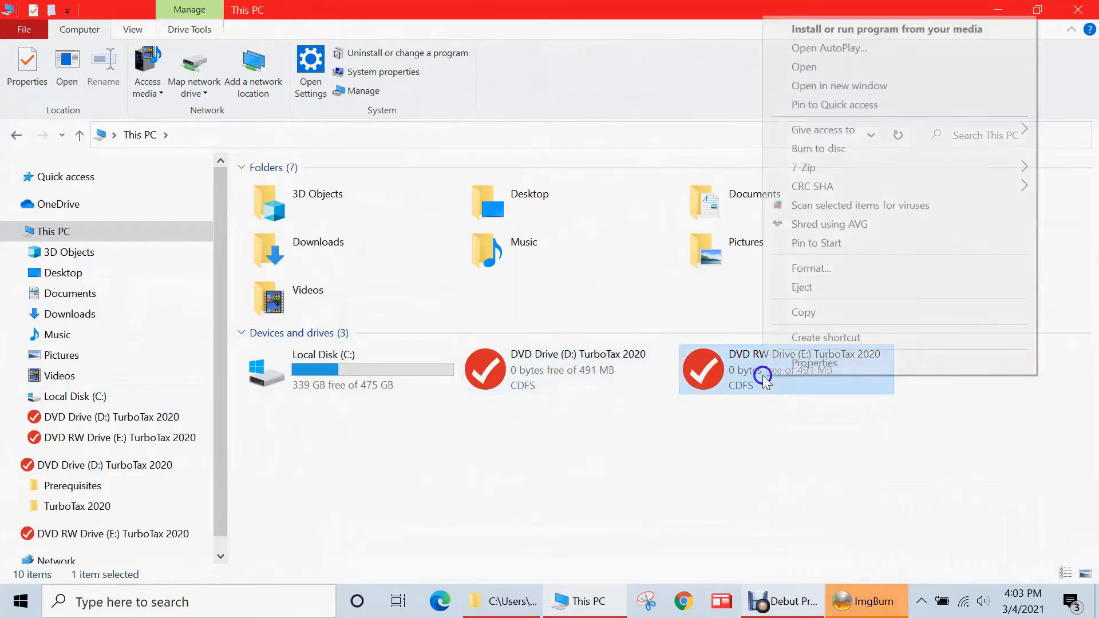
click(808, 67)
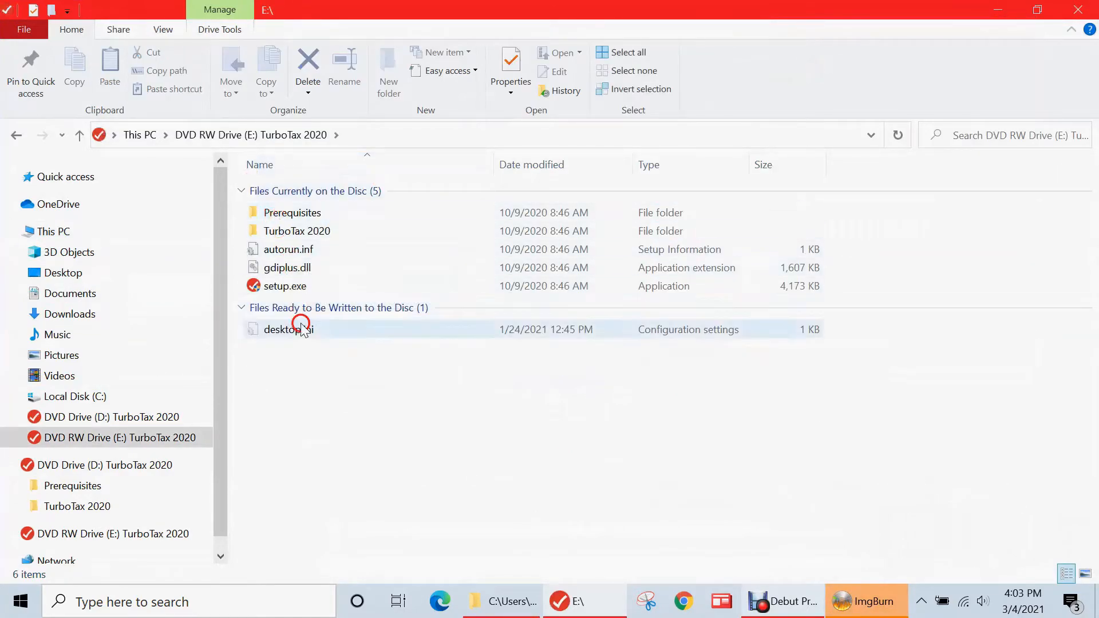
click(25, 125)
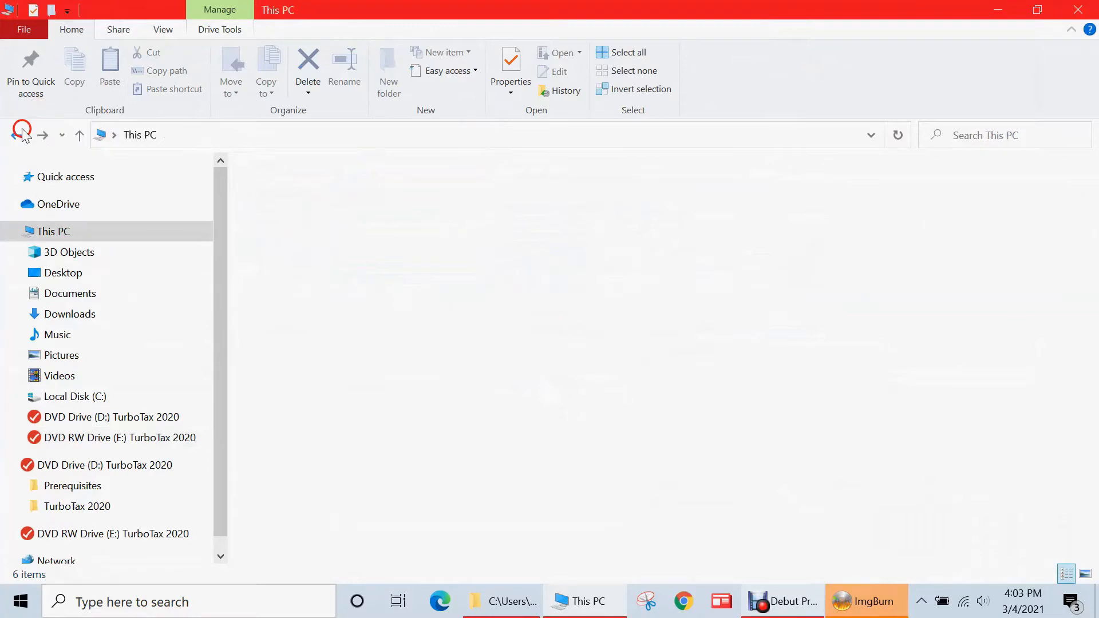
click(544, 395)
right_click(538, 389)
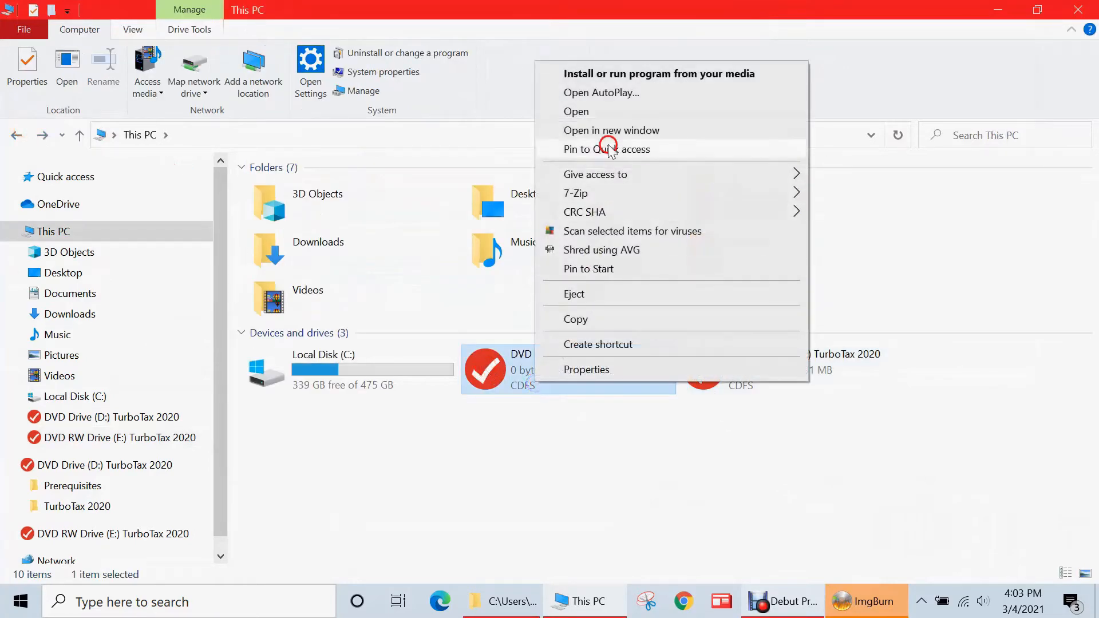
click(605, 117)
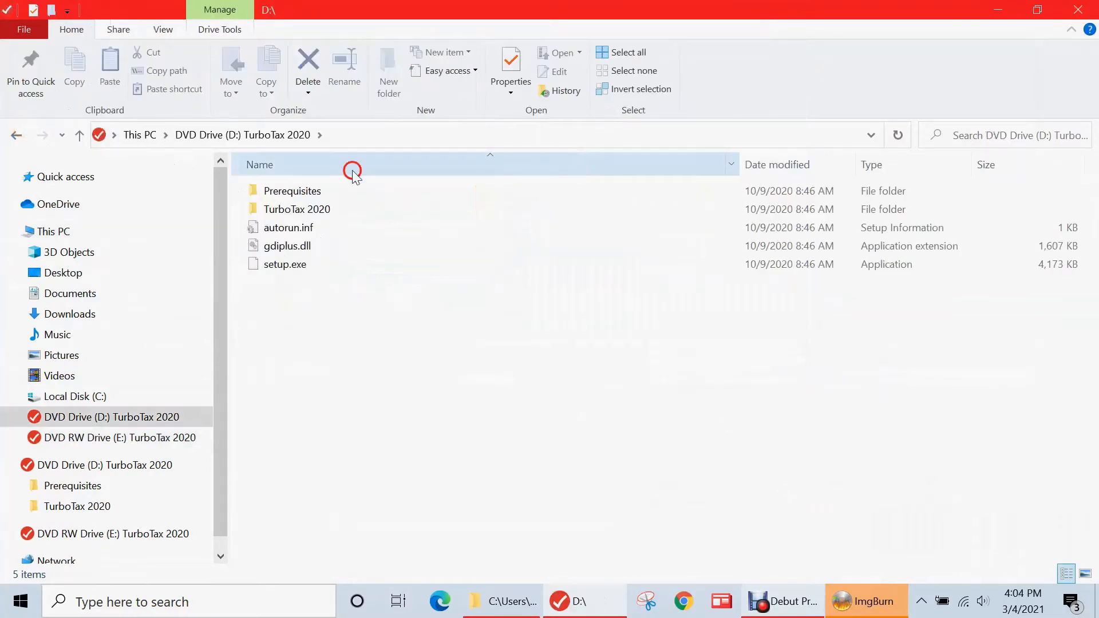
click(16, 133)
click(1076, 10)
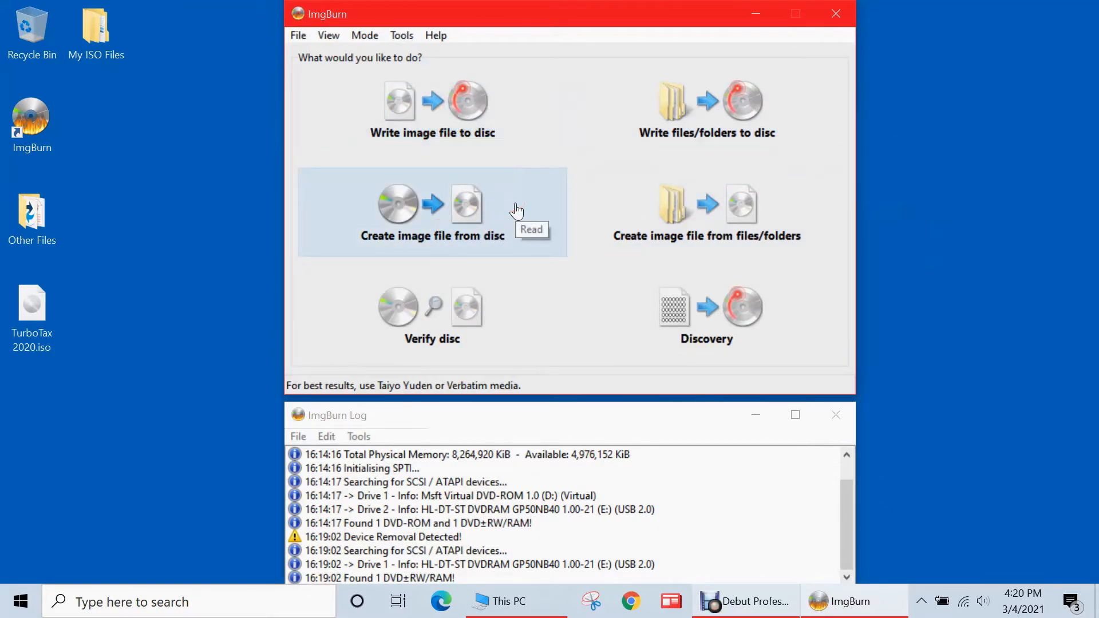
Locate TurboTax 2020.iso on the desktop, check the disc in DVD RW Drive (E:) under This PC, and return to ImgBurn
click(46, 295)
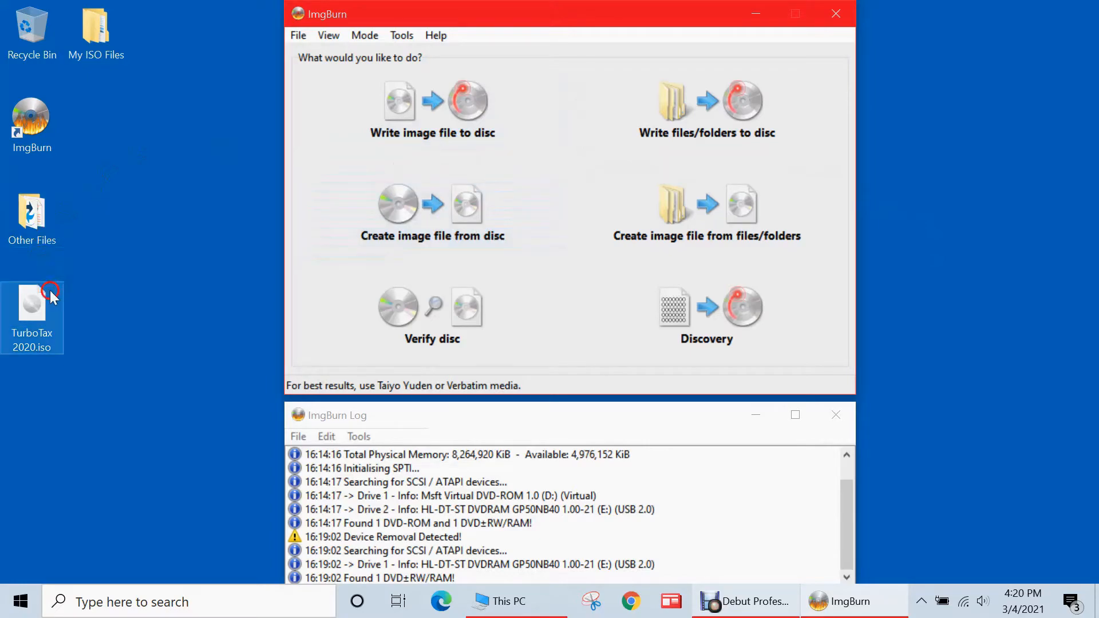
click(35, 314)
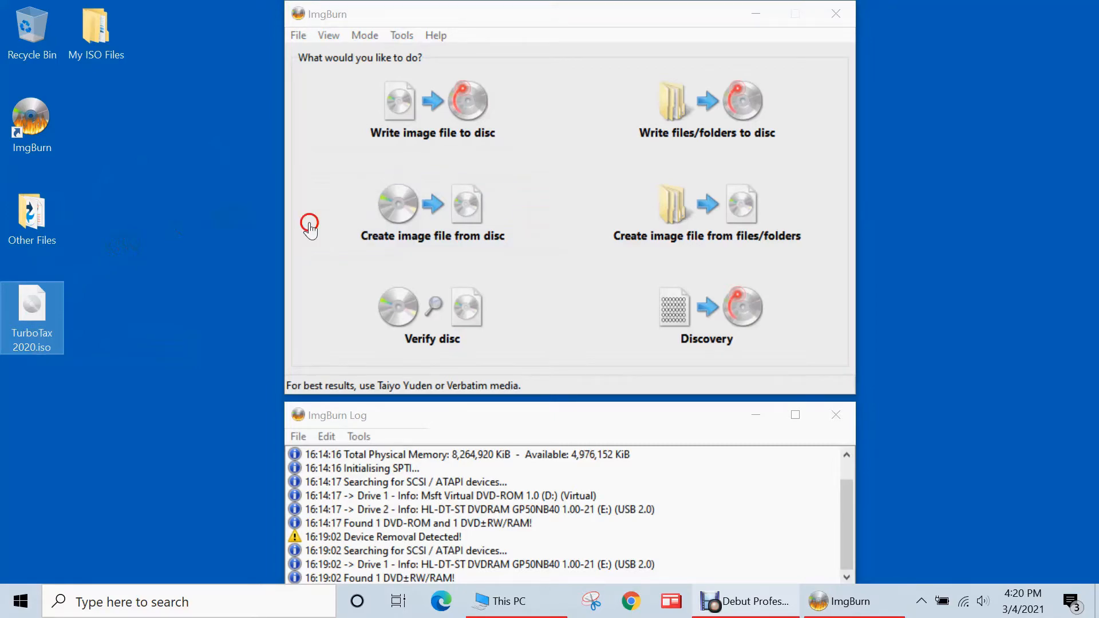
click(506, 601)
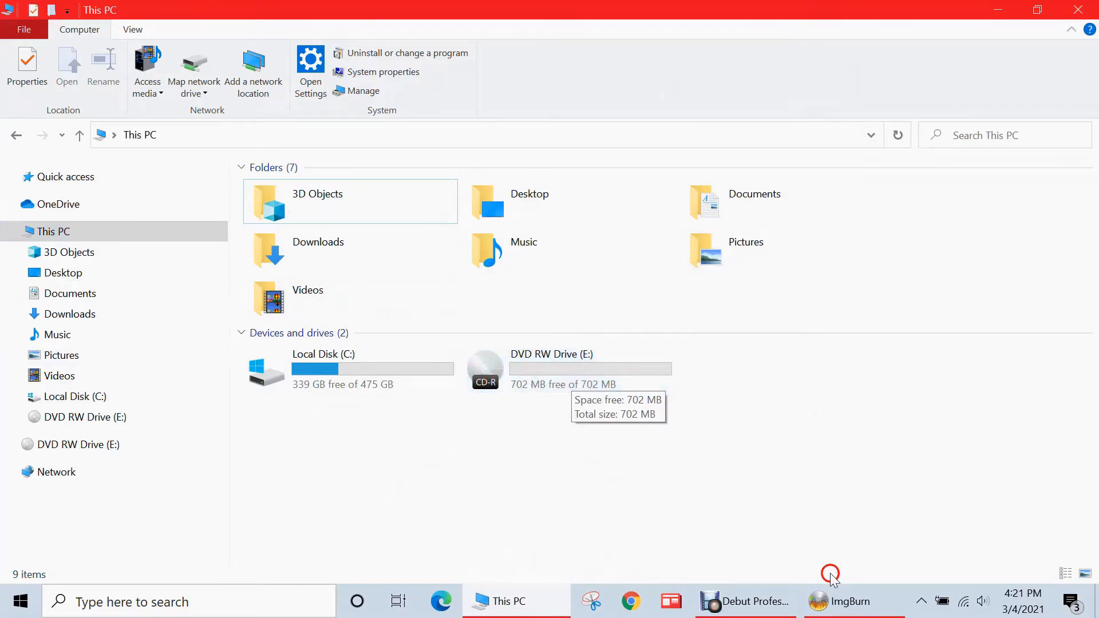
click(831, 612)
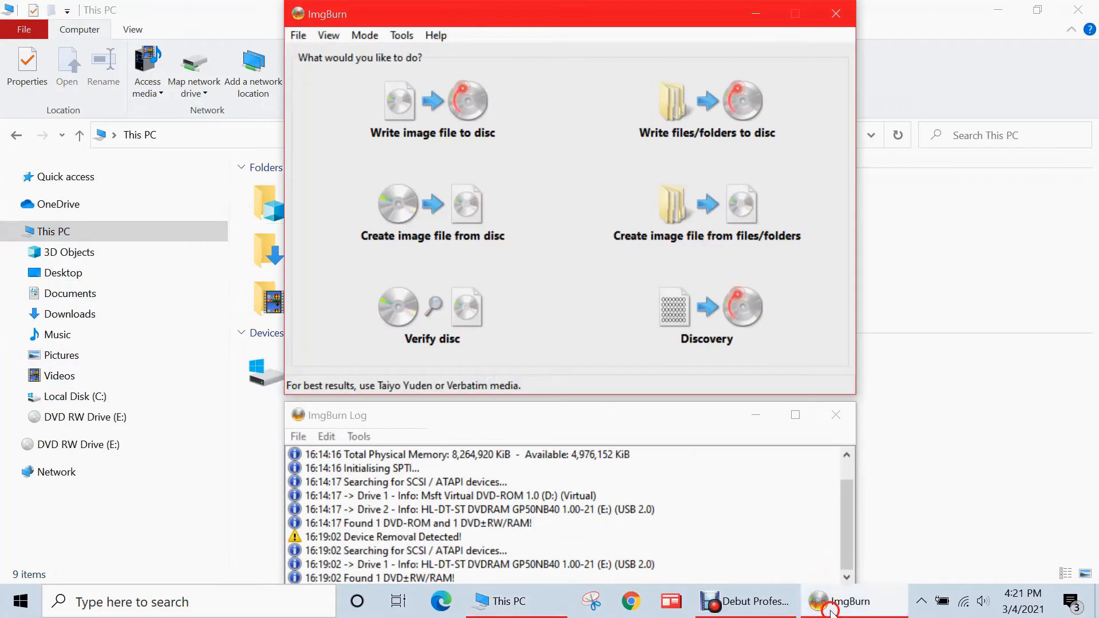
Choose to write an image file to disc and load TurboTax 2020.iso from the Desktop as the source
click(443, 131)
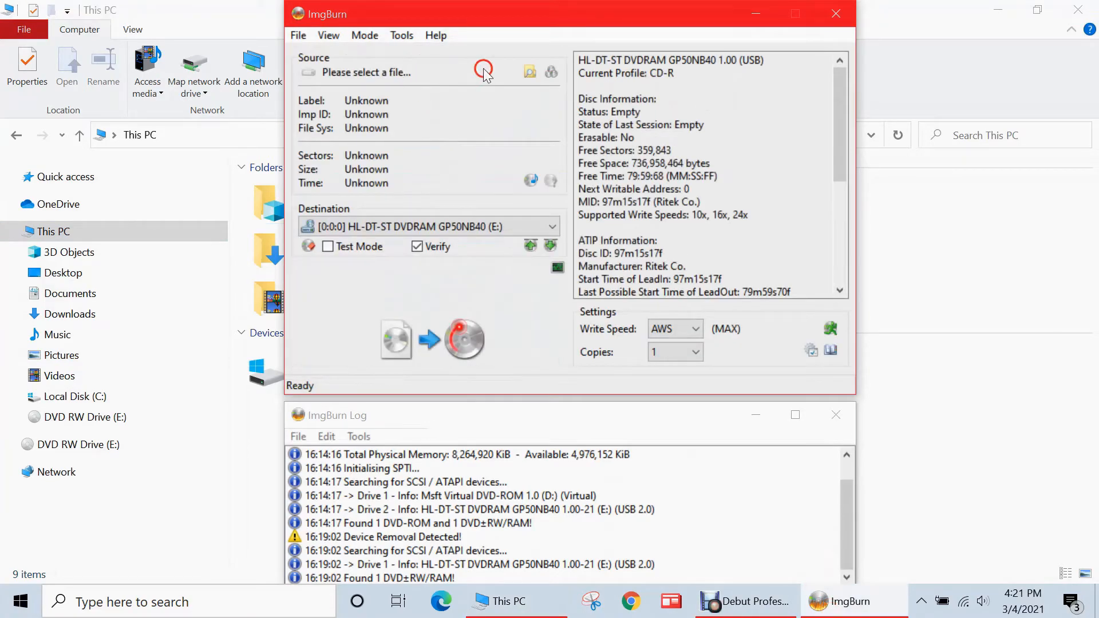
click(530, 73)
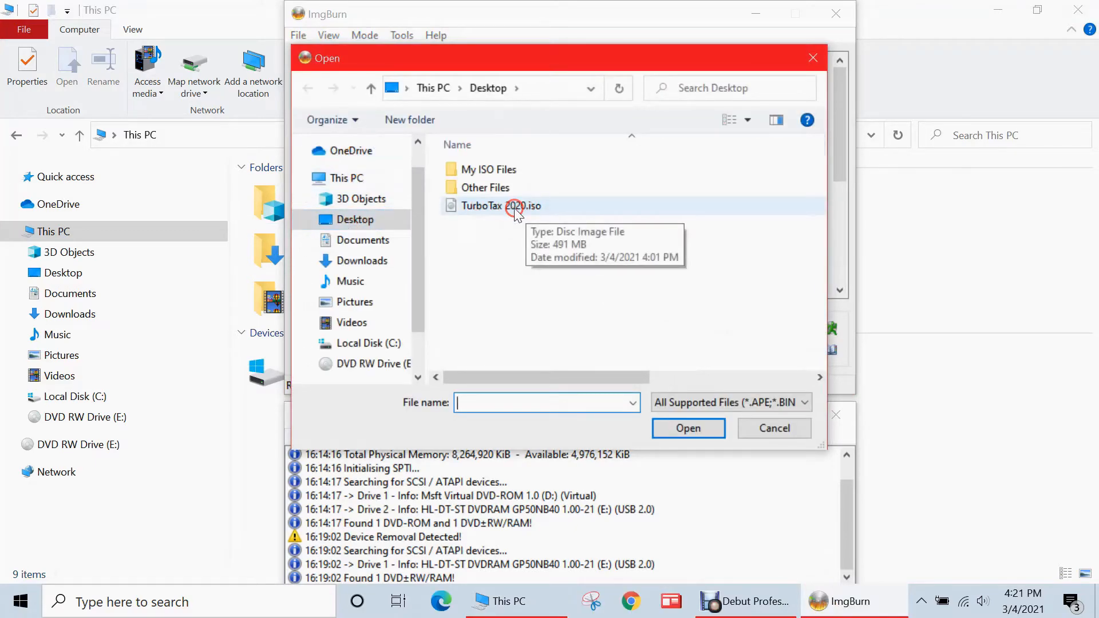
double_click(515, 210)
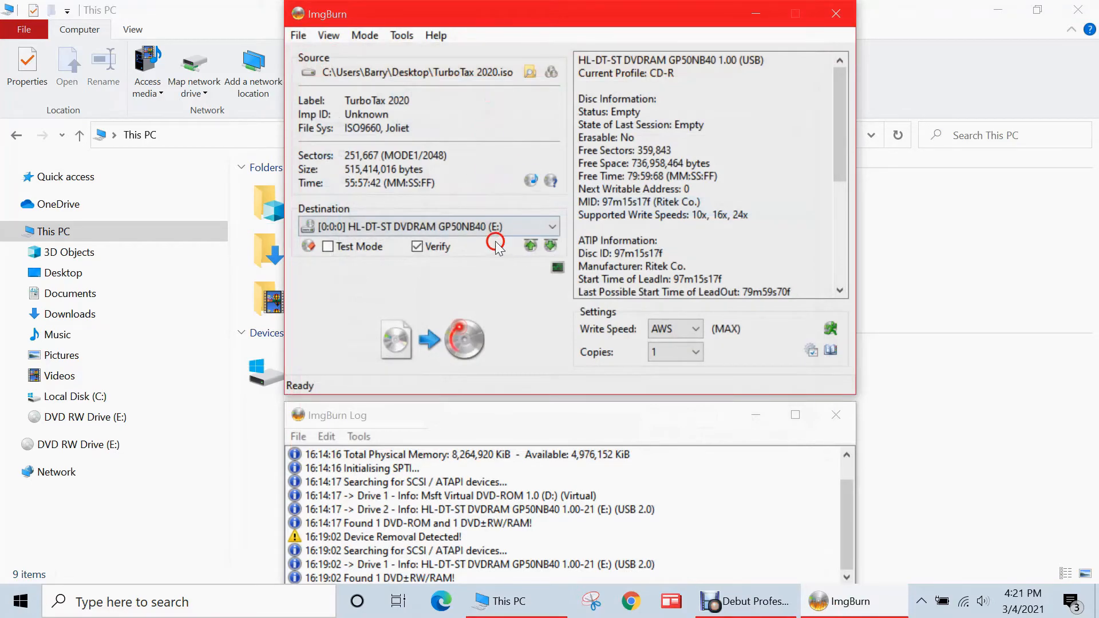
Burn the TurboTax 2020 image to the disc in drive E: with Verify enabled, and dismiss the completion message
click(230, 428)
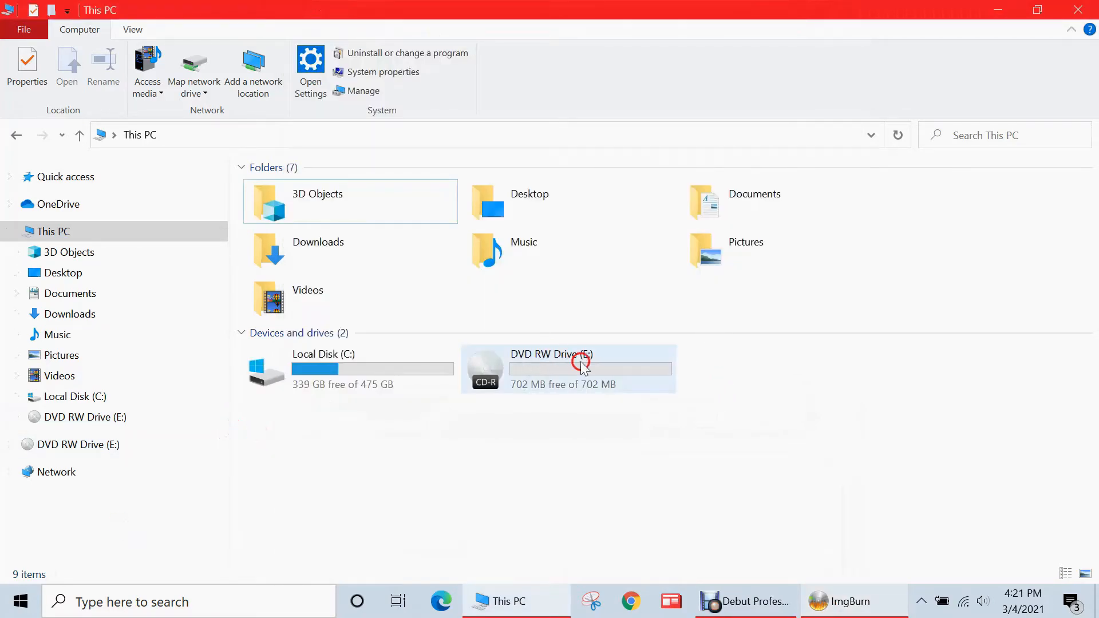
click(823, 608)
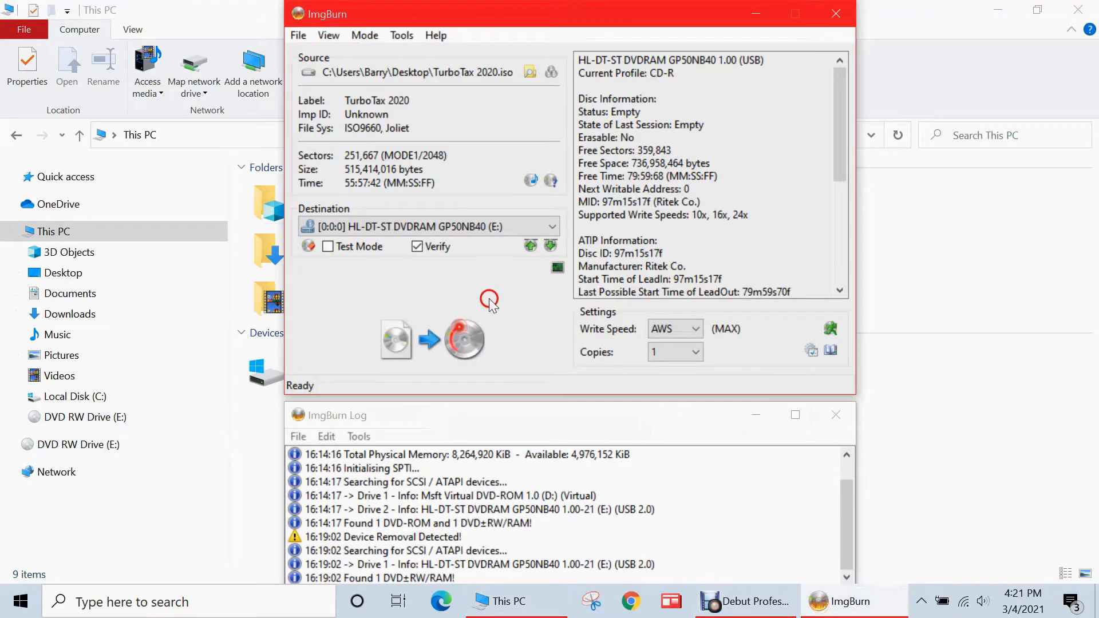
click(436, 351)
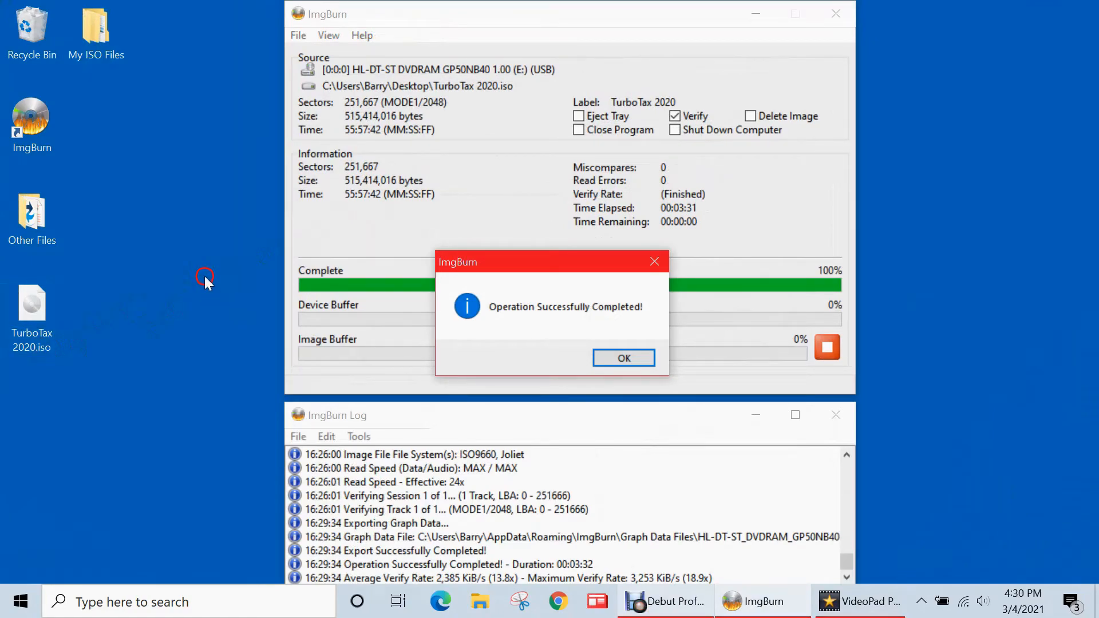
click(624, 358)
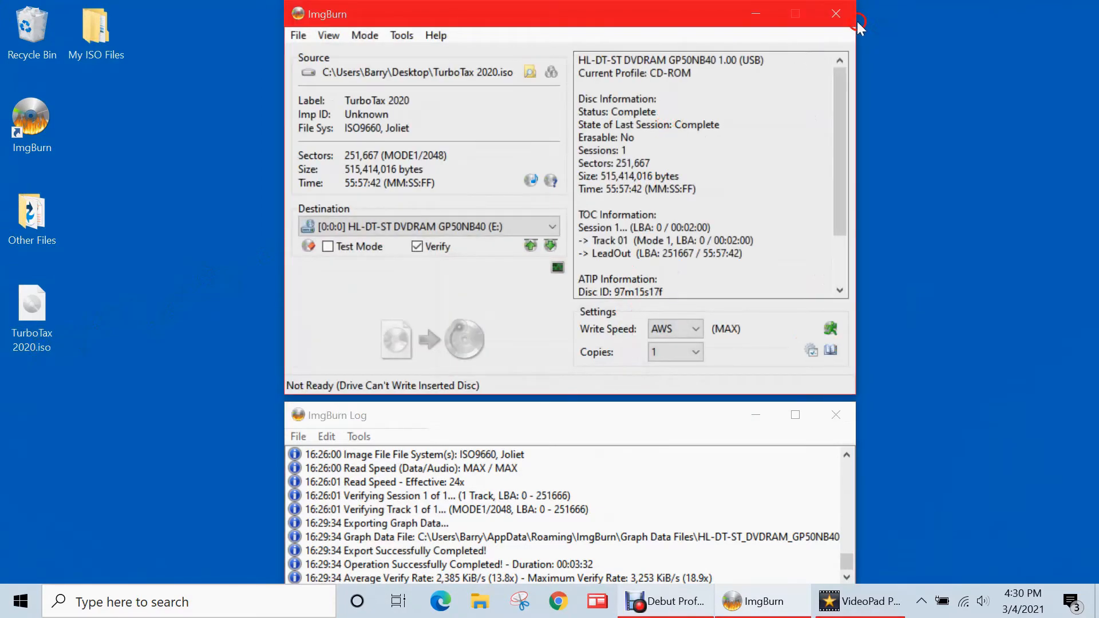
Minimize ImgBurn, examine the files on the burned disc in DVD RW Drive (E:) through File Explorer, and minimize the window
click(756, 12)
click(481, 600)
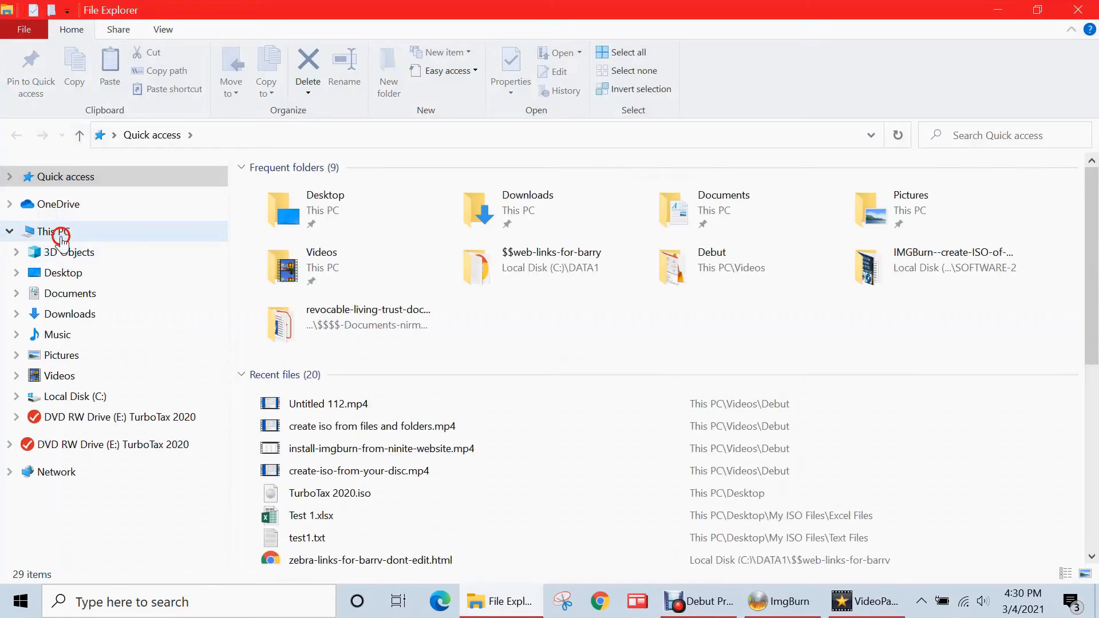
click(61, 236)
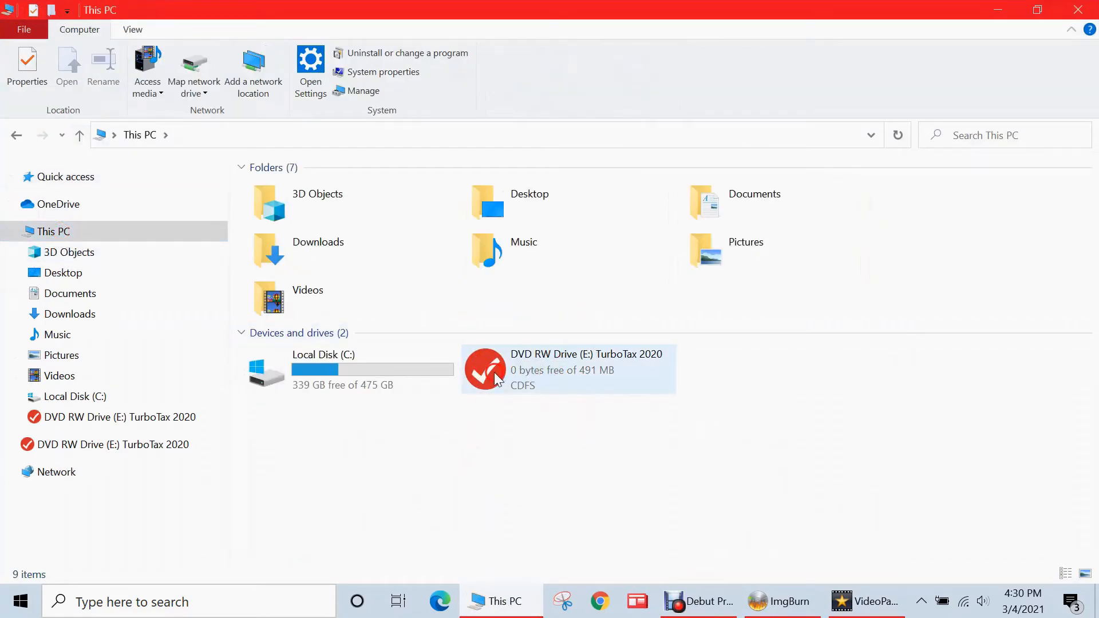
right_click(496, 380)
click(640, 59)
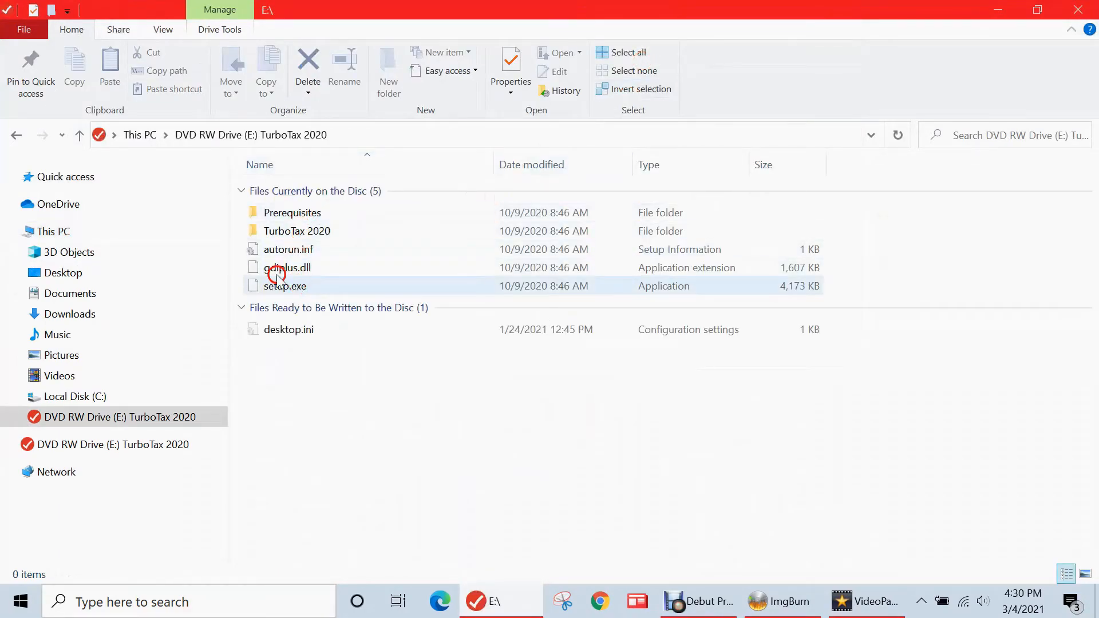
click(16, 135)
click(702, 462)
click(628, 449)
click(582, 456)
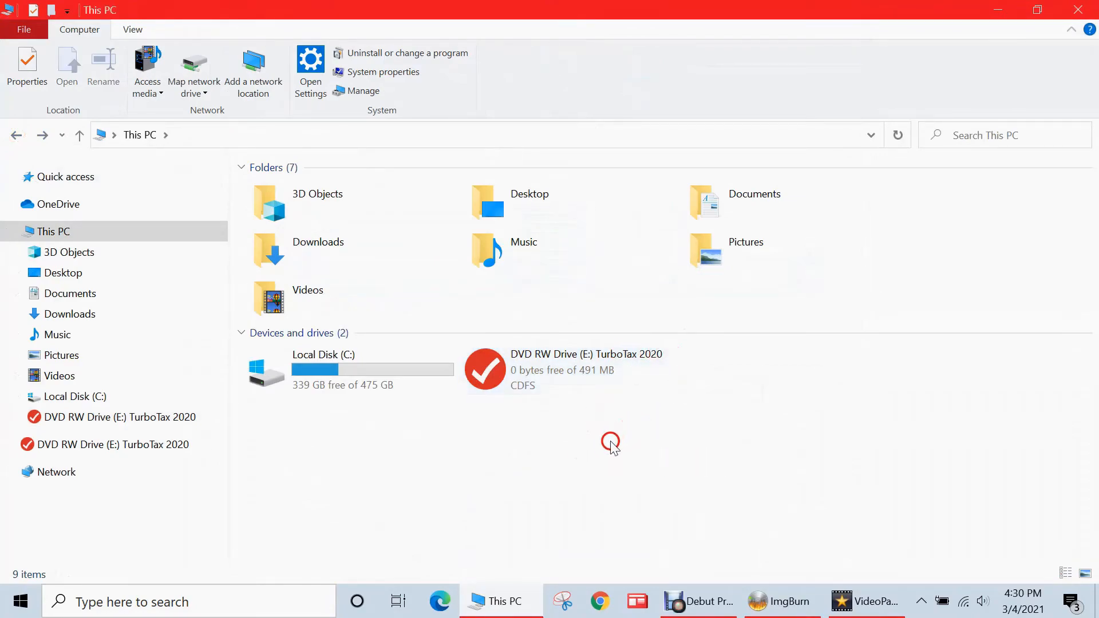
click(594, 448)
click(997, 10)
click(578, 245)
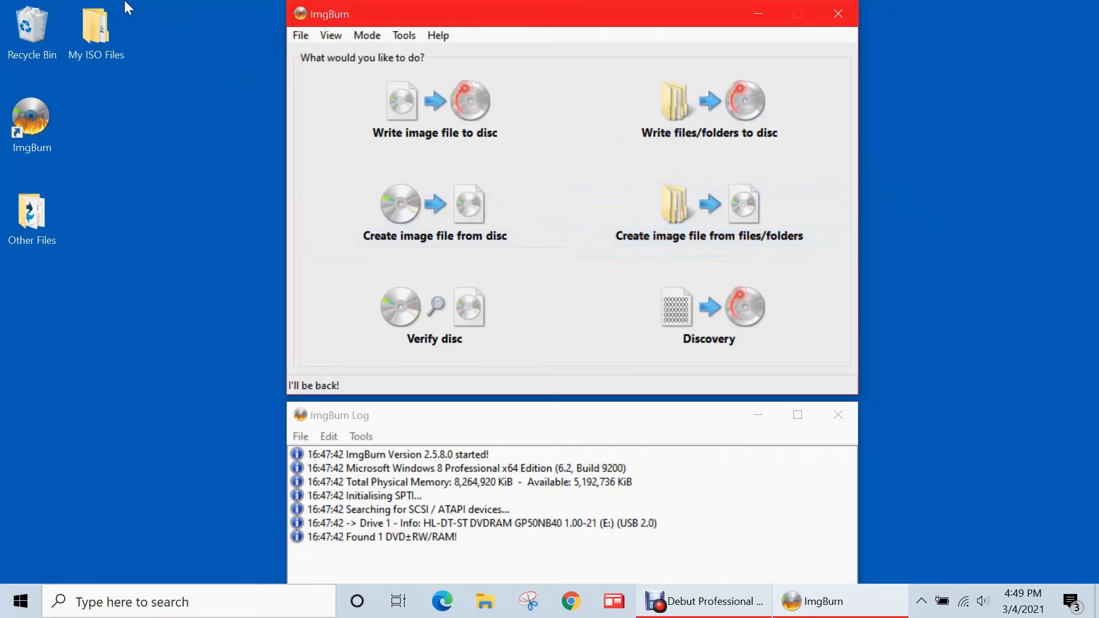
Examine the contents of the Text Files and Excel Files subfolders in the desktop's My ISO Files folder, and close the window
double_click(99, 48)
click(292, 194)
click(297, 210)
double_click(280, 211)
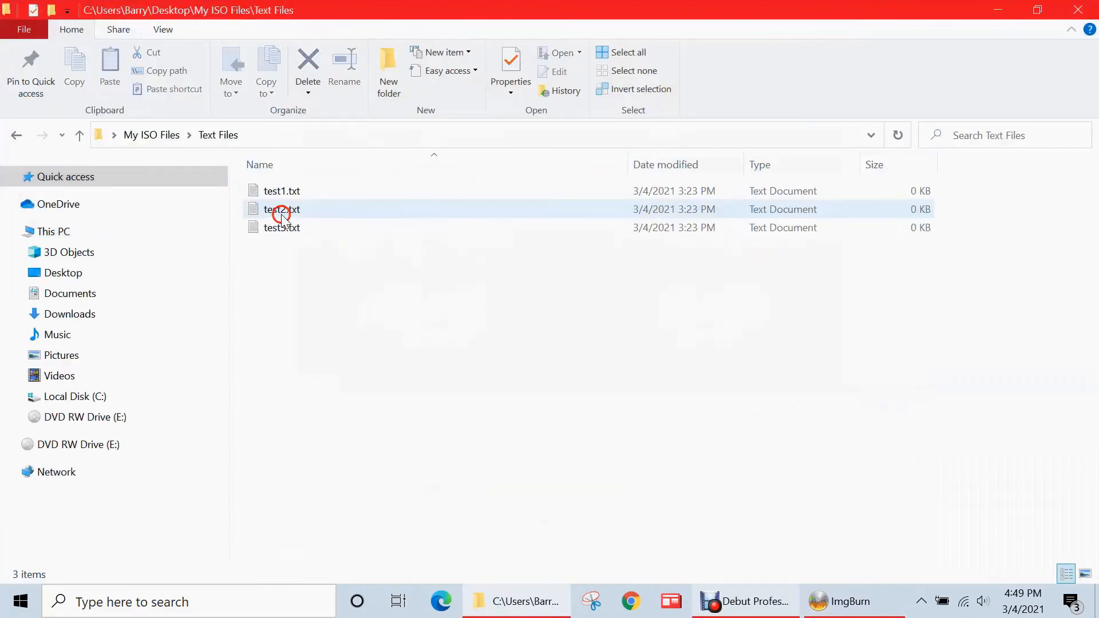
click(17, 135)
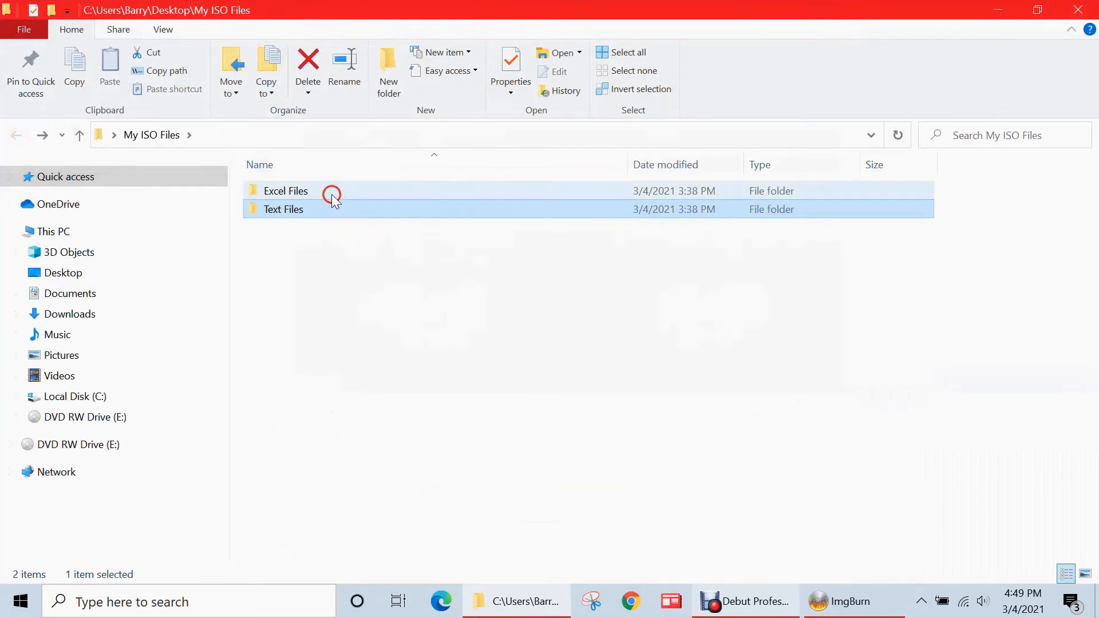
double_click(331, 190)
click(13, 136)
click(391, 258)
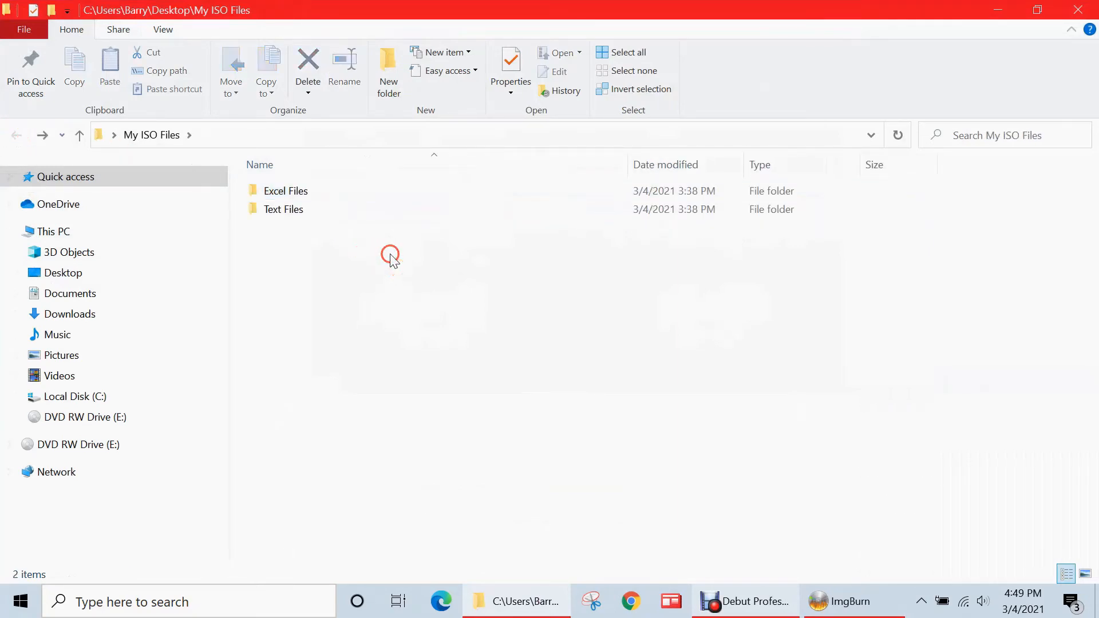
click(1091, 9)
Check the size and contents of the My ISO Files folder in its properties, and close the dialog
right_click(113, 30)
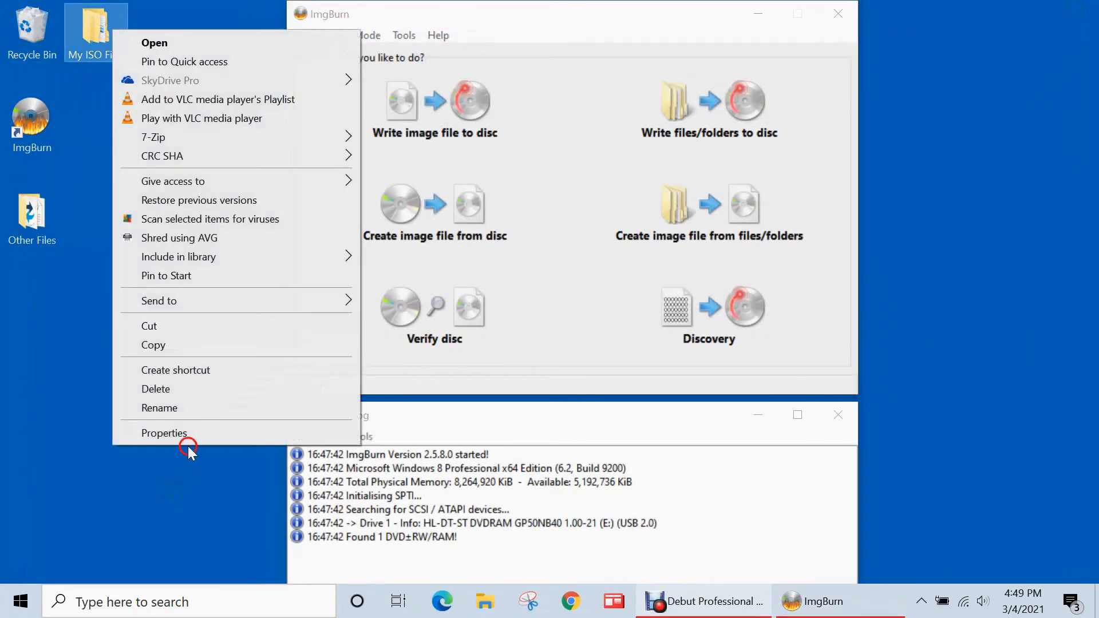
click(184, 433)
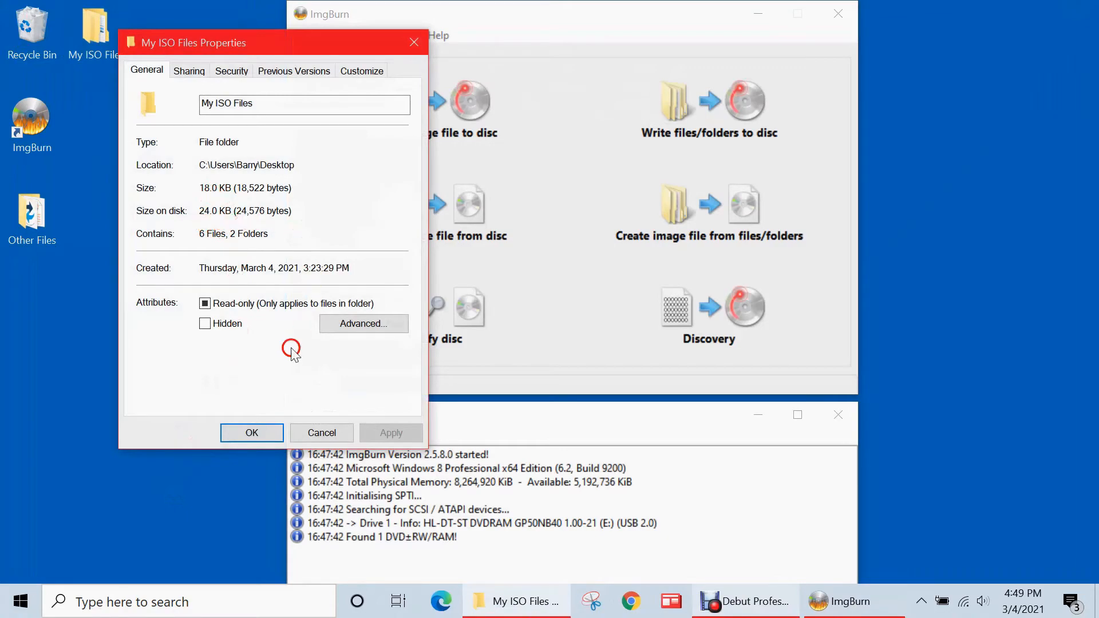
click(246, 434)
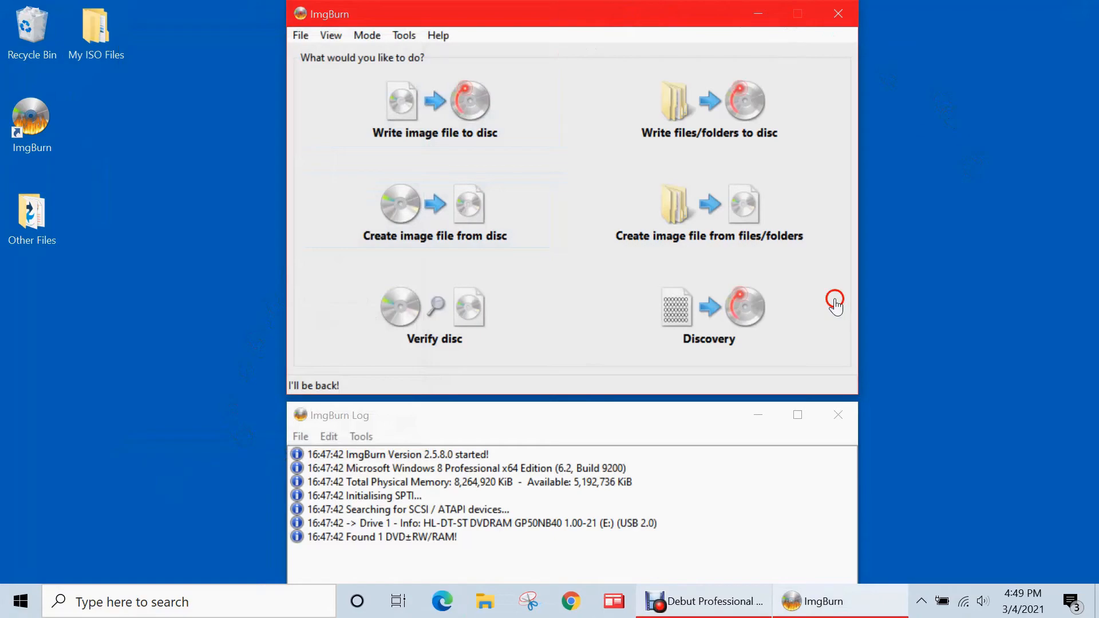
Check the capacity of the disc in DVD RW Drive (E:) under This PC, and switch back to ImgBurn
click(491, 593)
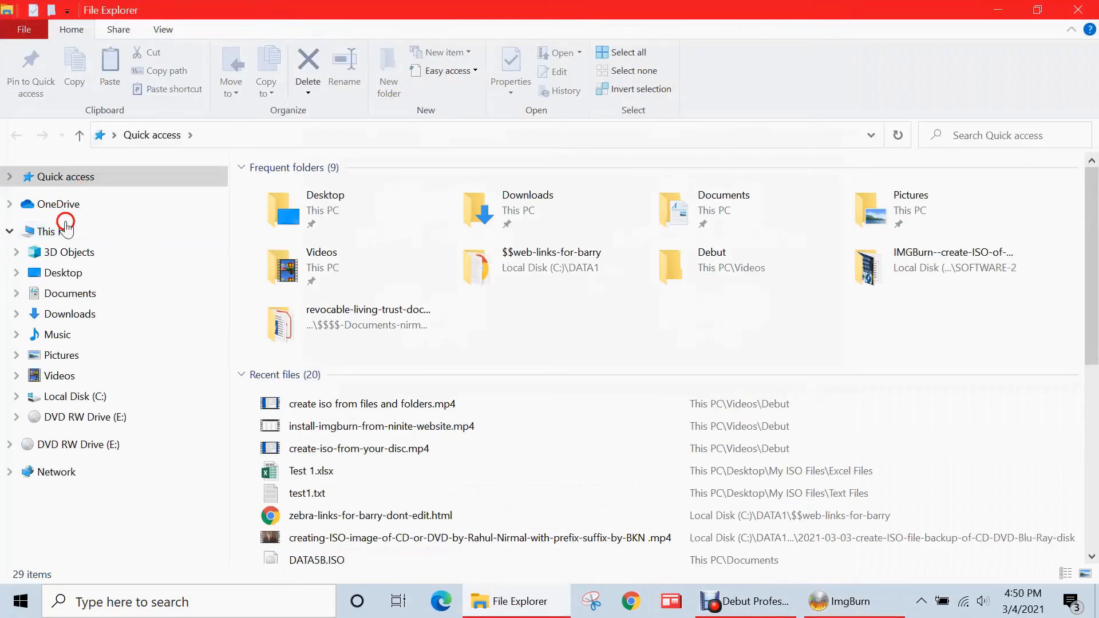
click(65, 227)
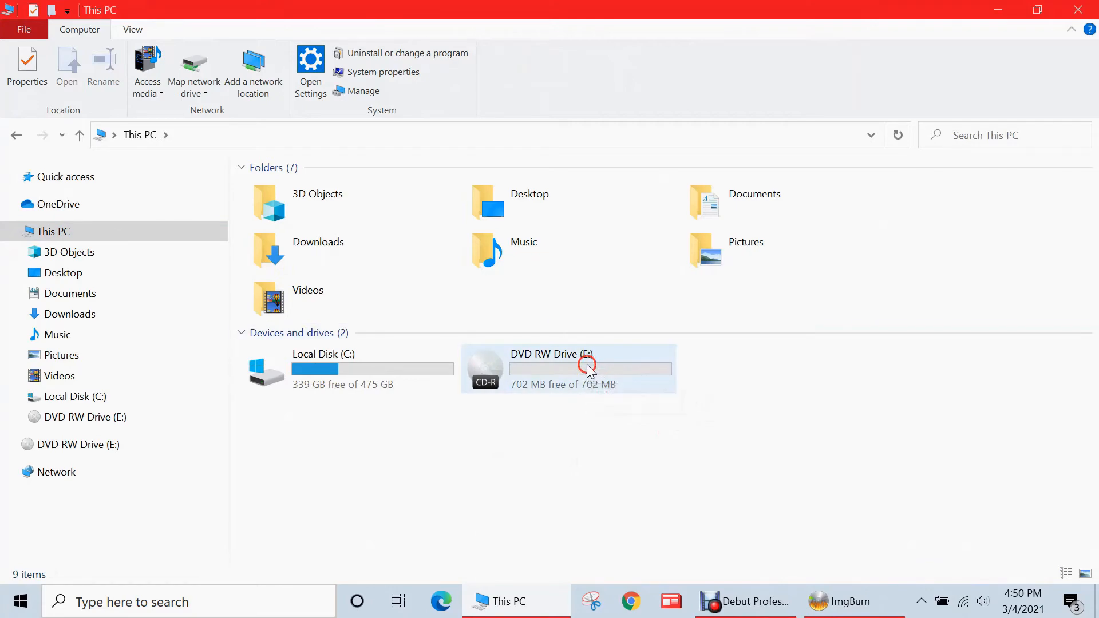
click(848, 601)
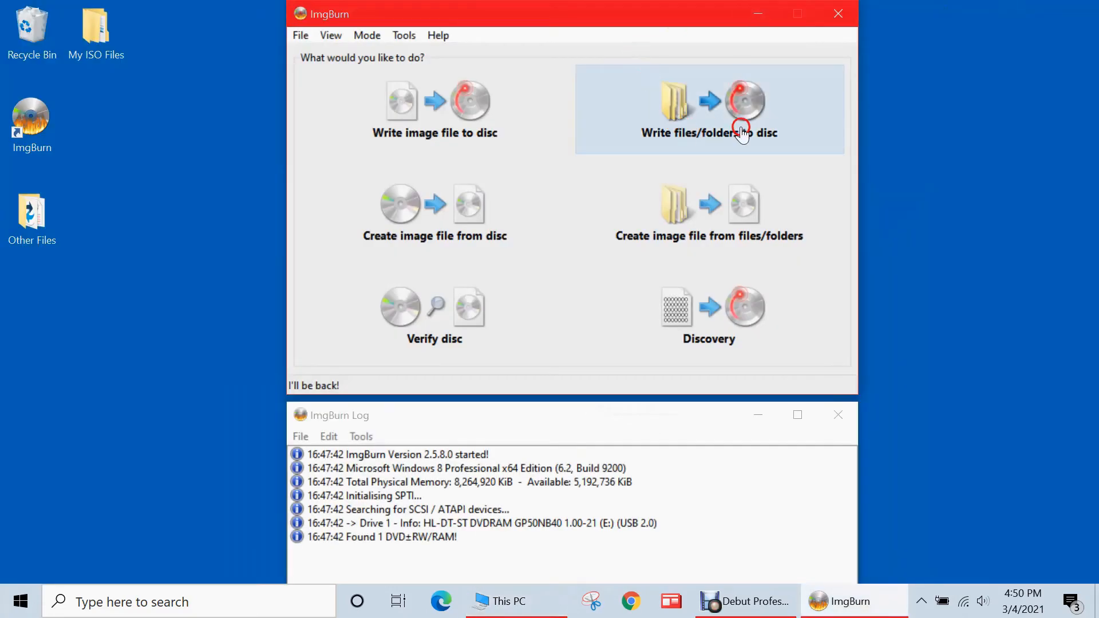
Choose to write files/folders to disc and add the My ISO Files folder from the desktop as the source
click(772, 121)
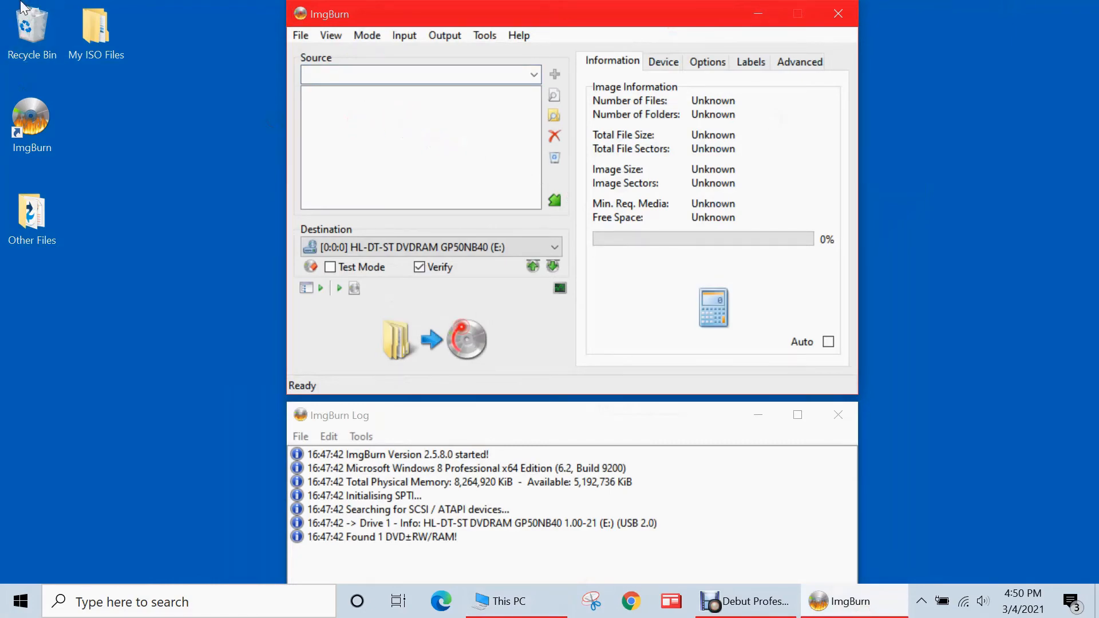
drag(84, 32, 375, 135)
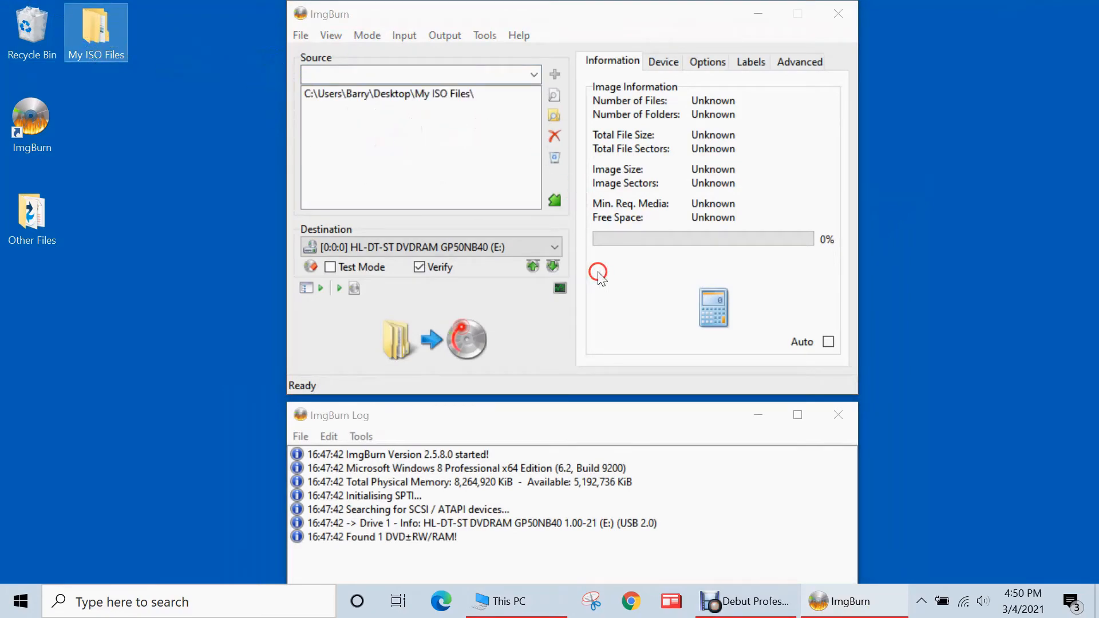
click(717, 312)
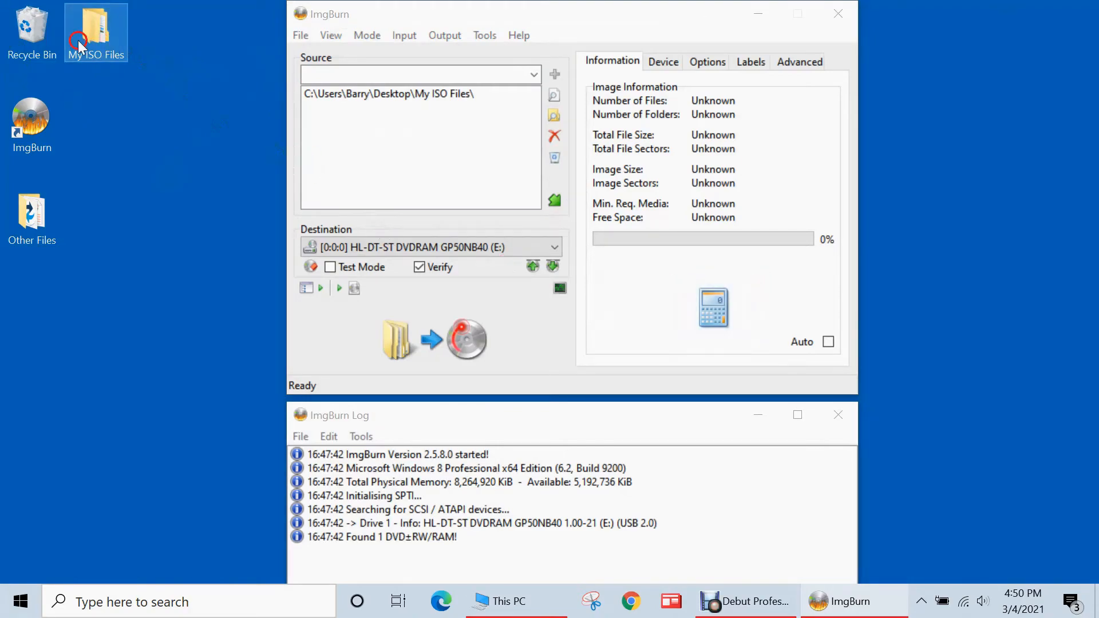
click(657, 326)
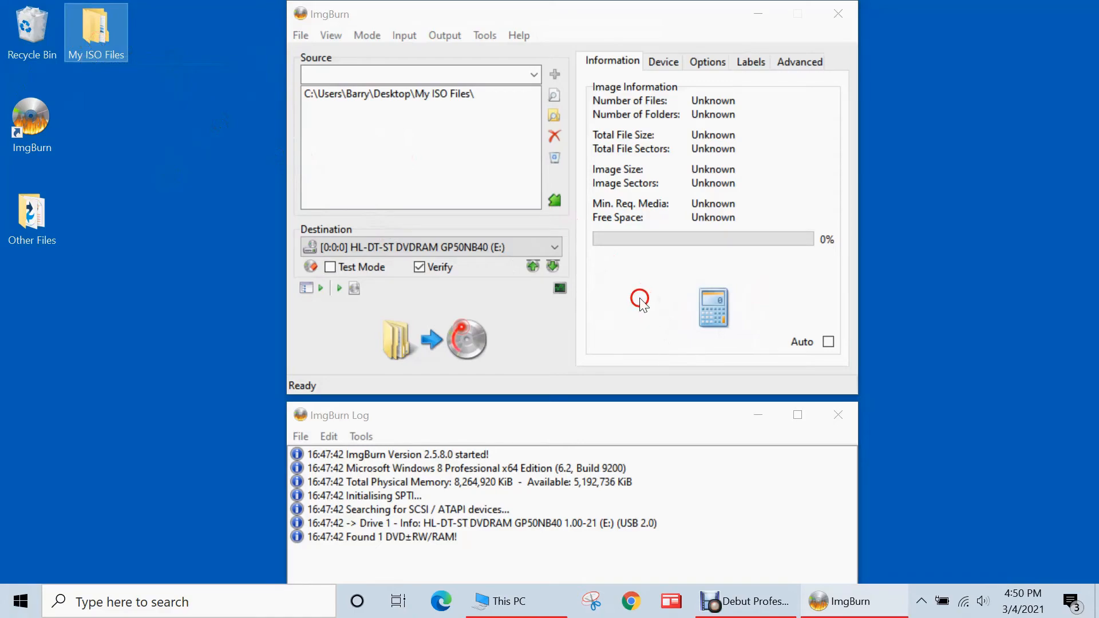
Calculate the image information for the My ISO Files source, checking the folder and agreeing to add only its contents to the image
click(655, 290)
click(712, 306)
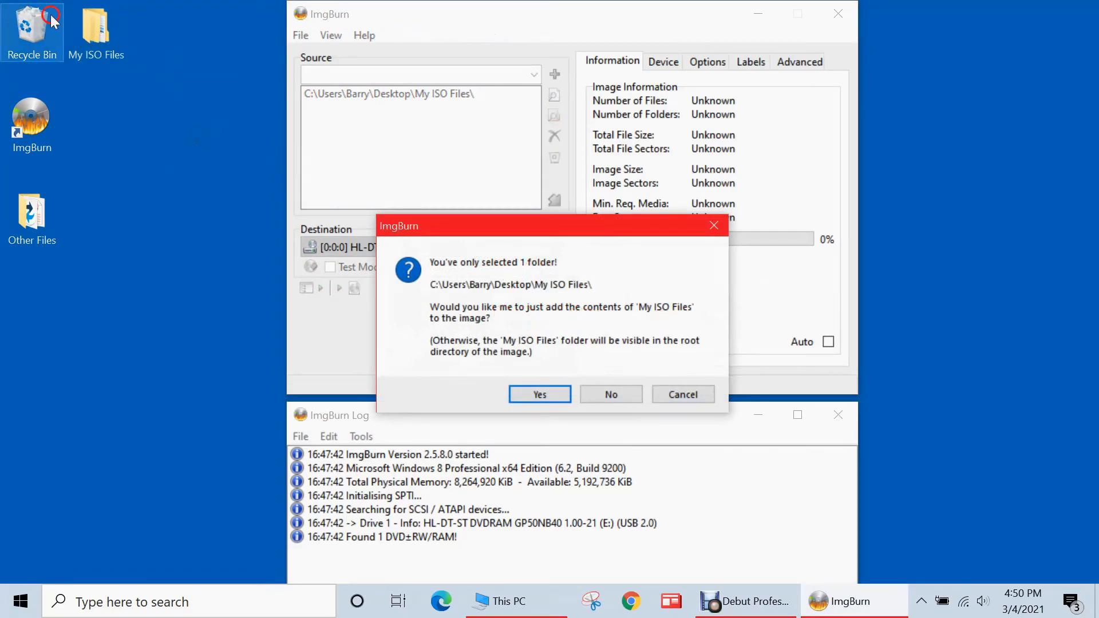
click(104, 35)
double_click(102, 35)
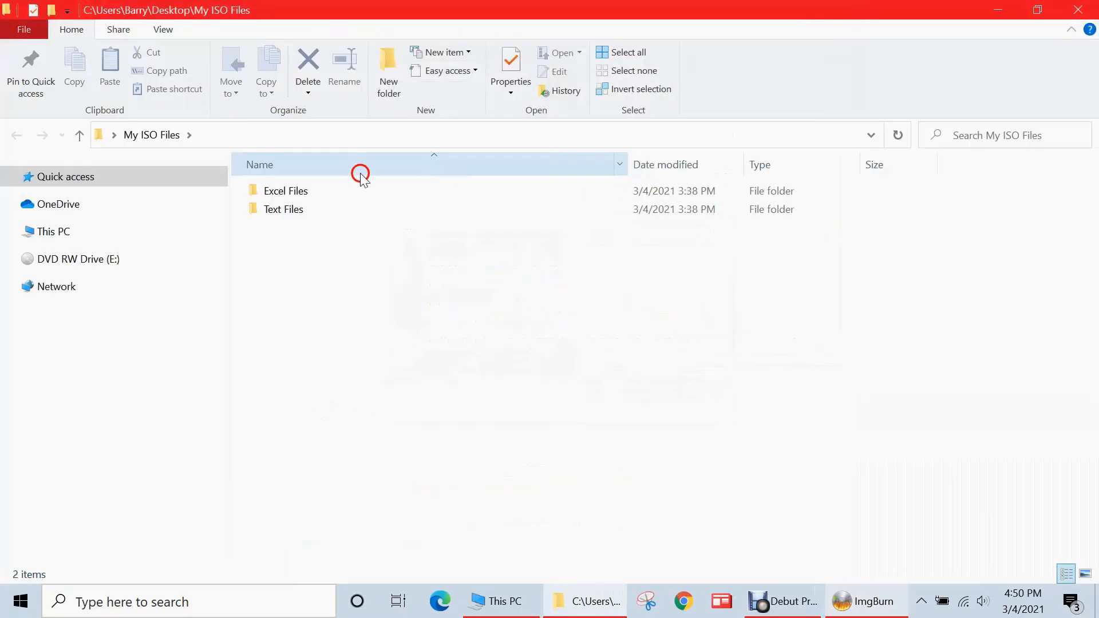
click(1078, 10)
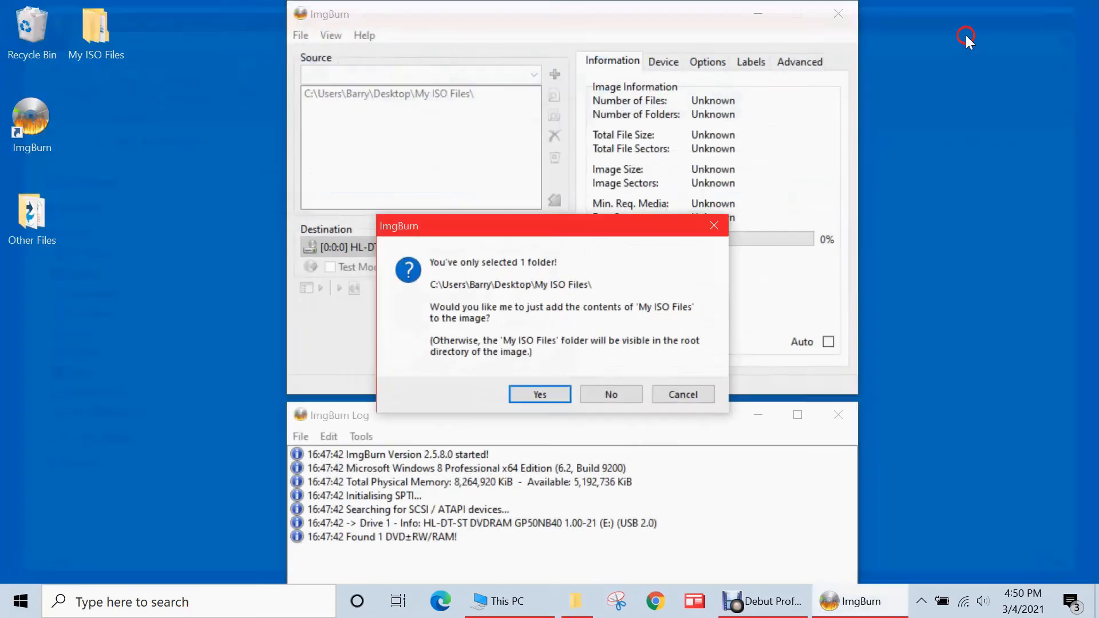
click(539, 394)
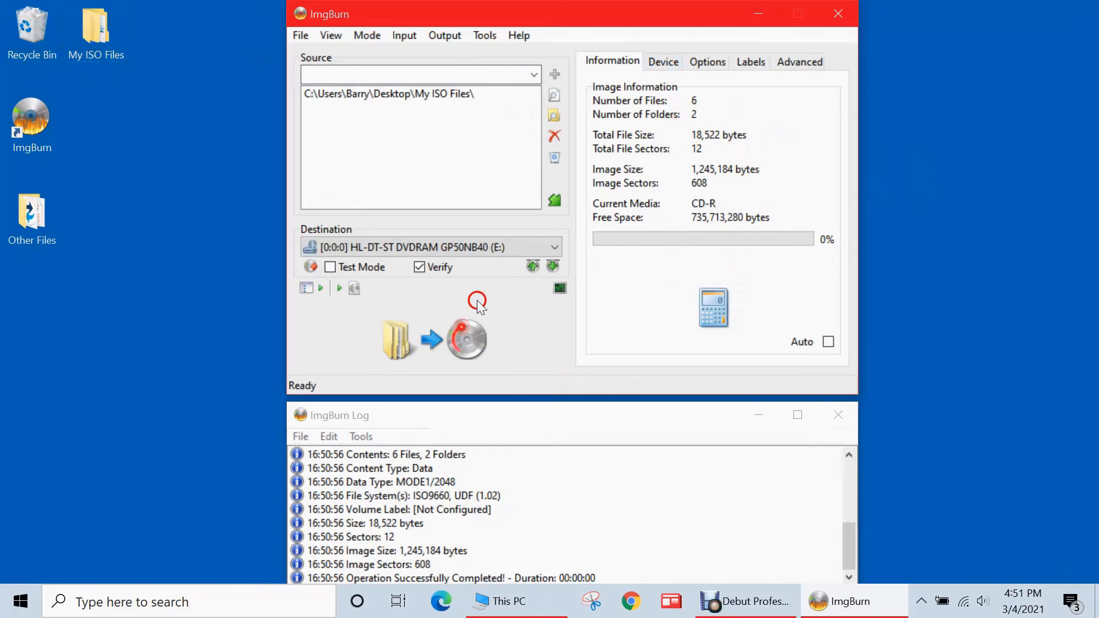
Burn the contents of My ISO Files to the disc in drive E:, accepting the volume labels MY_ISO_FILES and My ISO Files
click(455, 342)
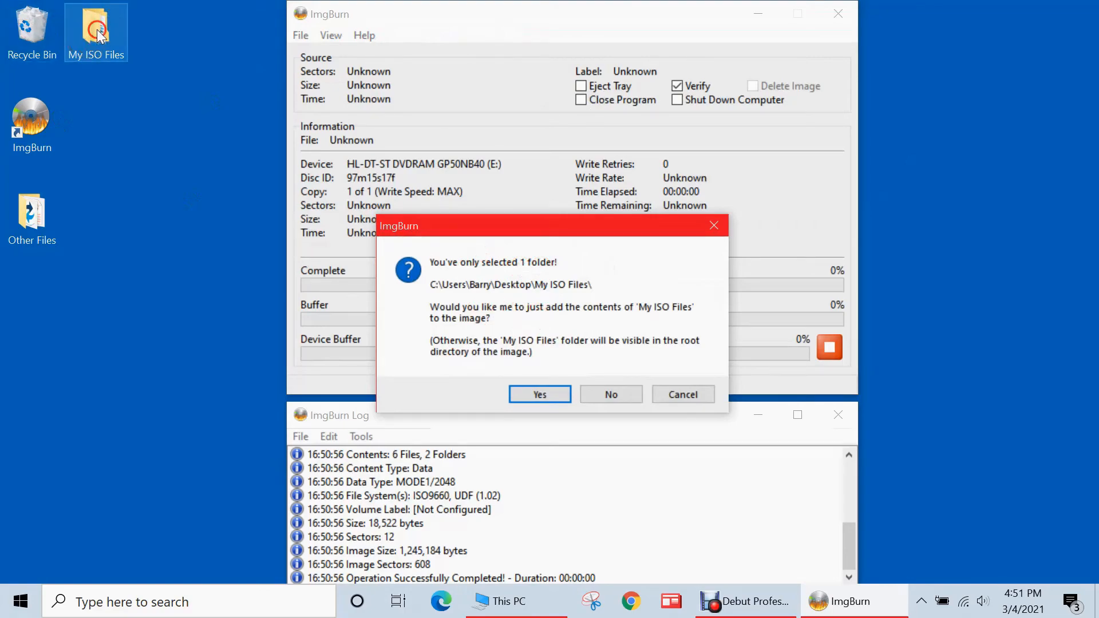
click(538, 395)
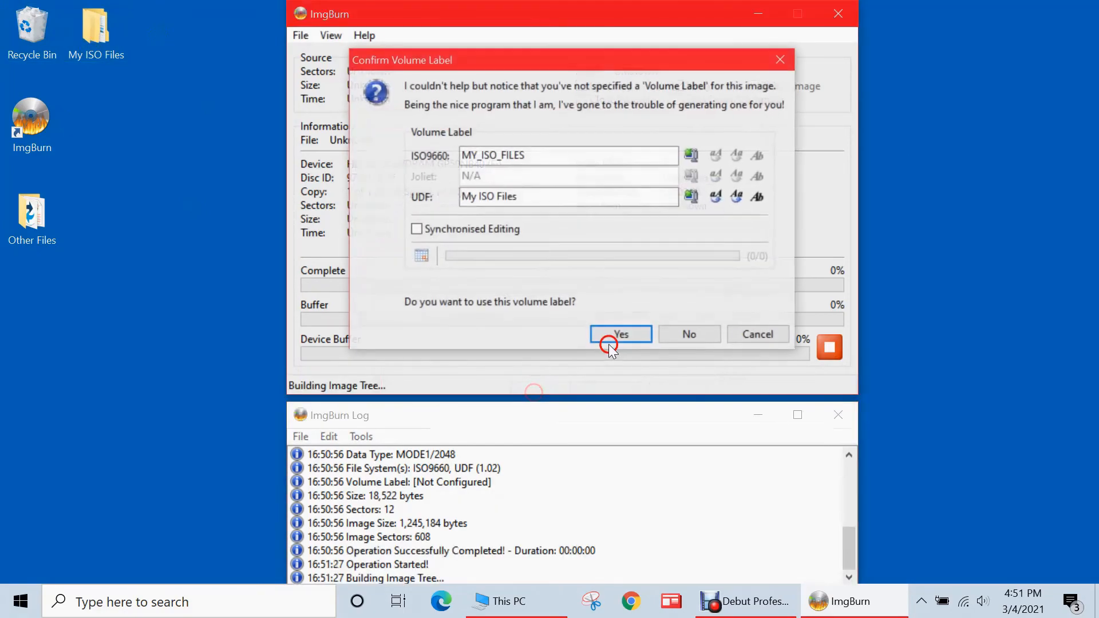
click(608, 338)
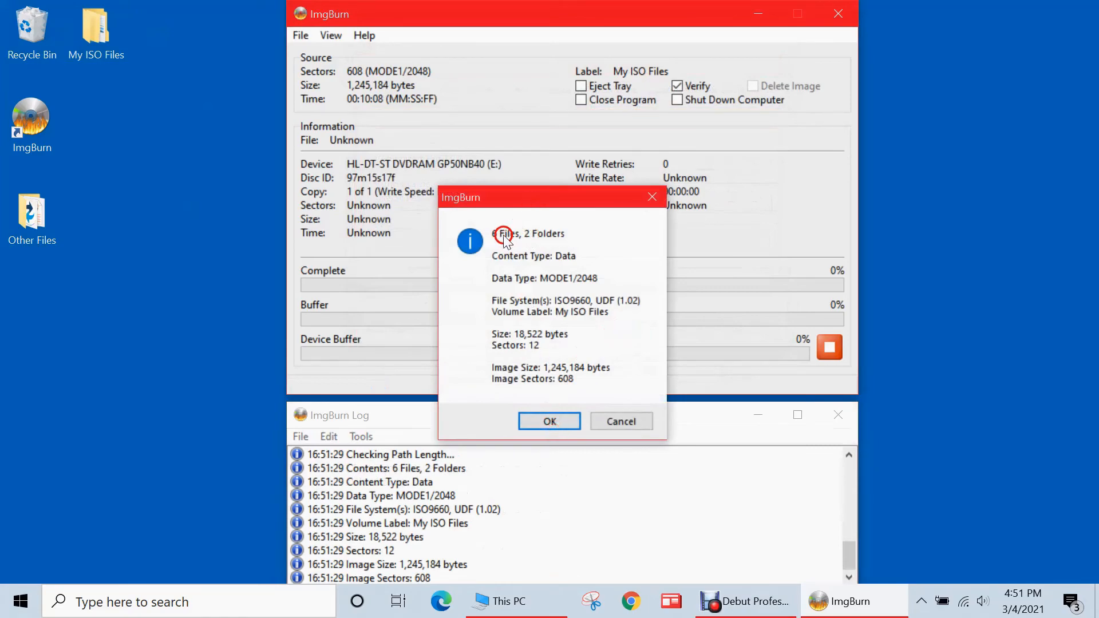
click(550, 422)
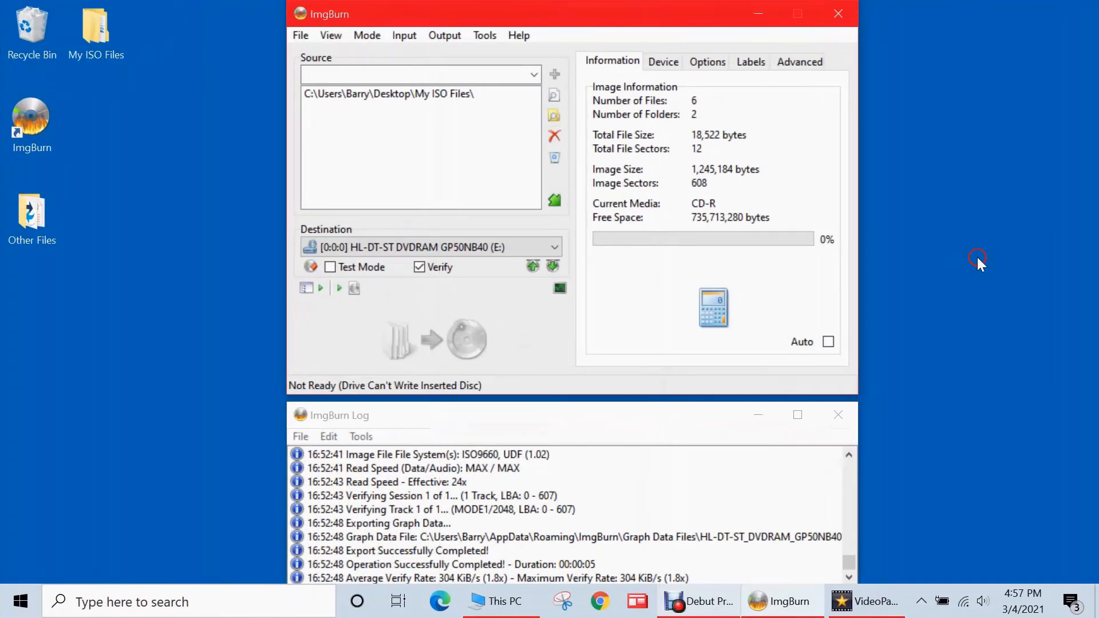
Open the burned disc in DVD RW Drive (E:) in a new window from This PC and examine its Excel Files folder
click(491, 611)
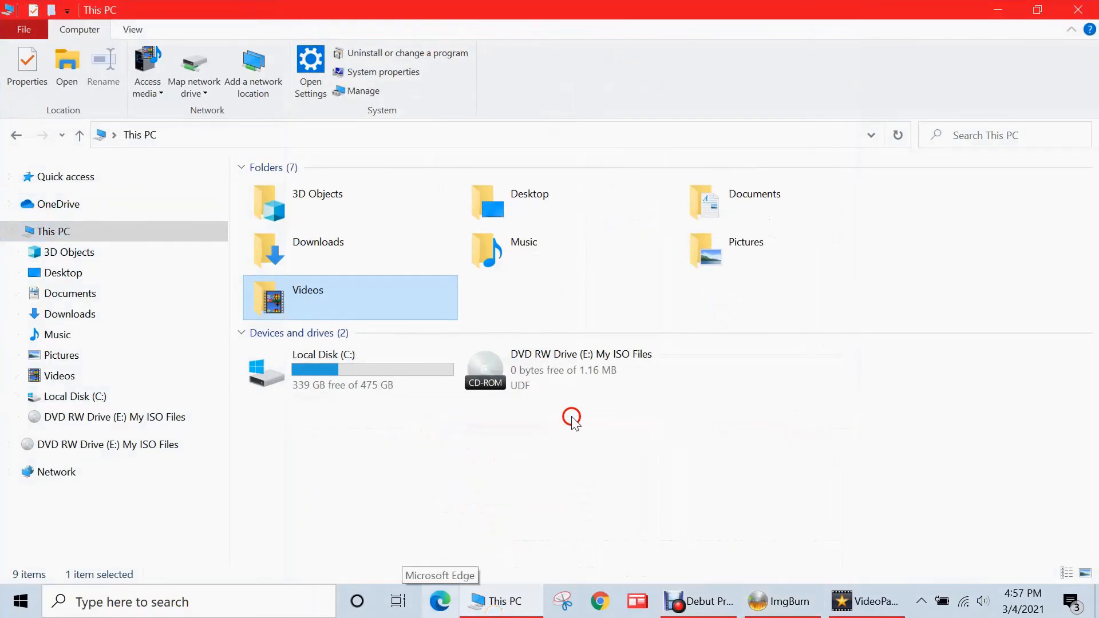
right_click(536, 367)
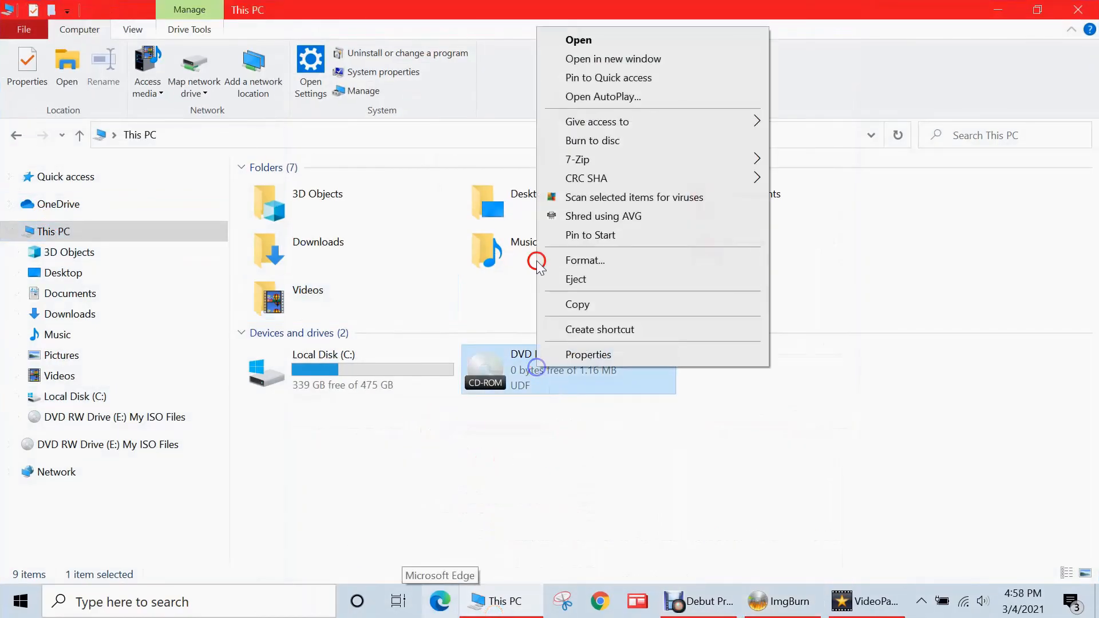
click(613, 60)
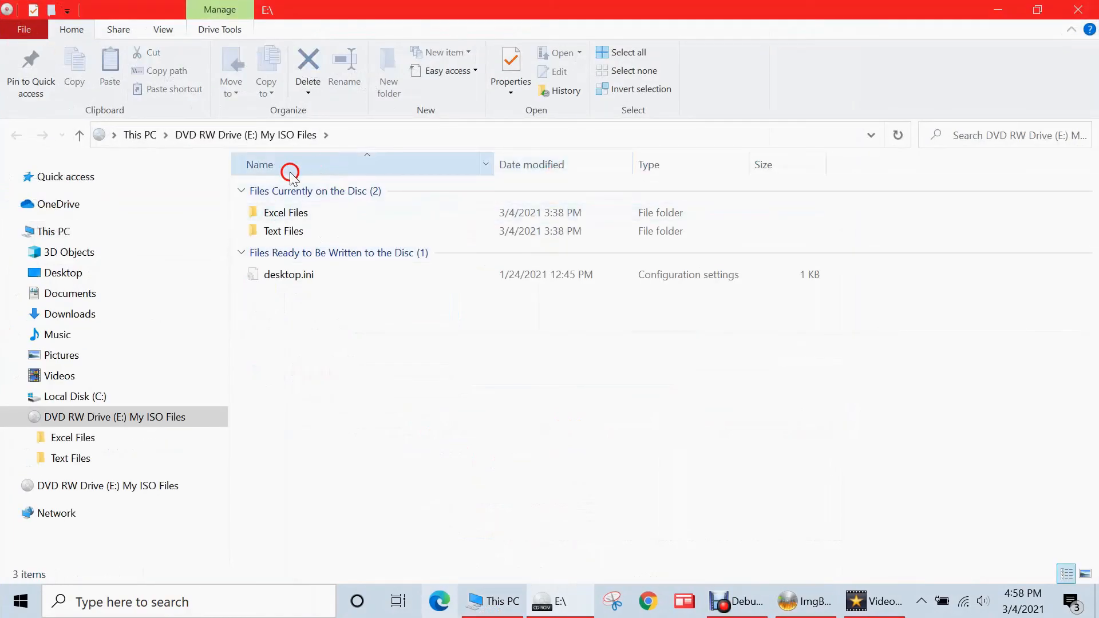
click(290, 215)
double_click(290, 215)
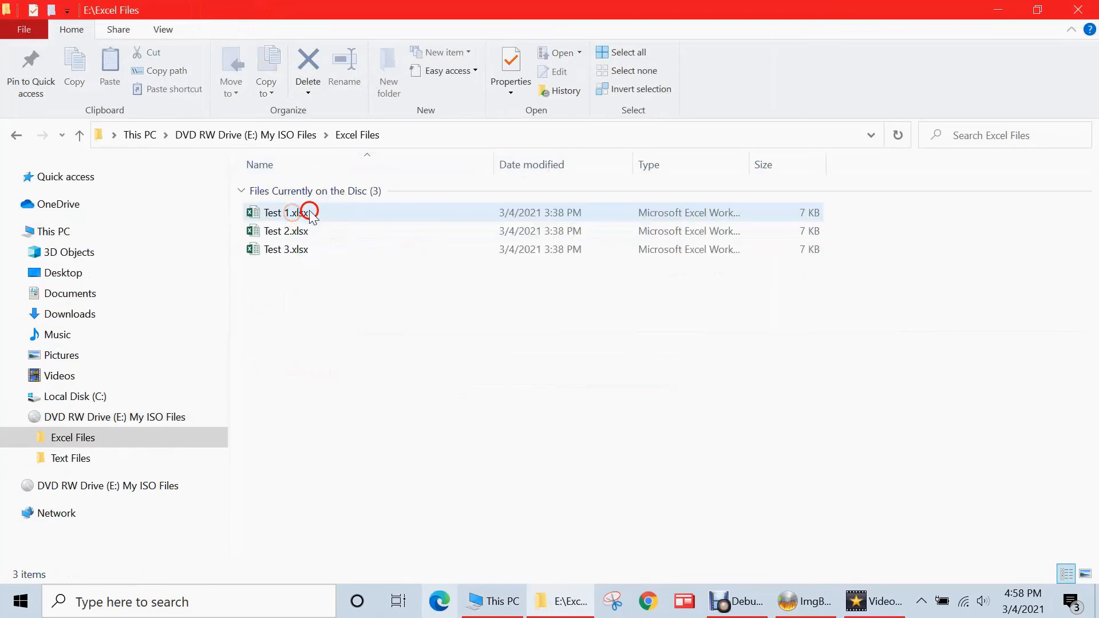
Examine the Text Files folder on the burned disc, close the disc window, and return to ImgBurn
click(8, 136)
double_click(287, 230)
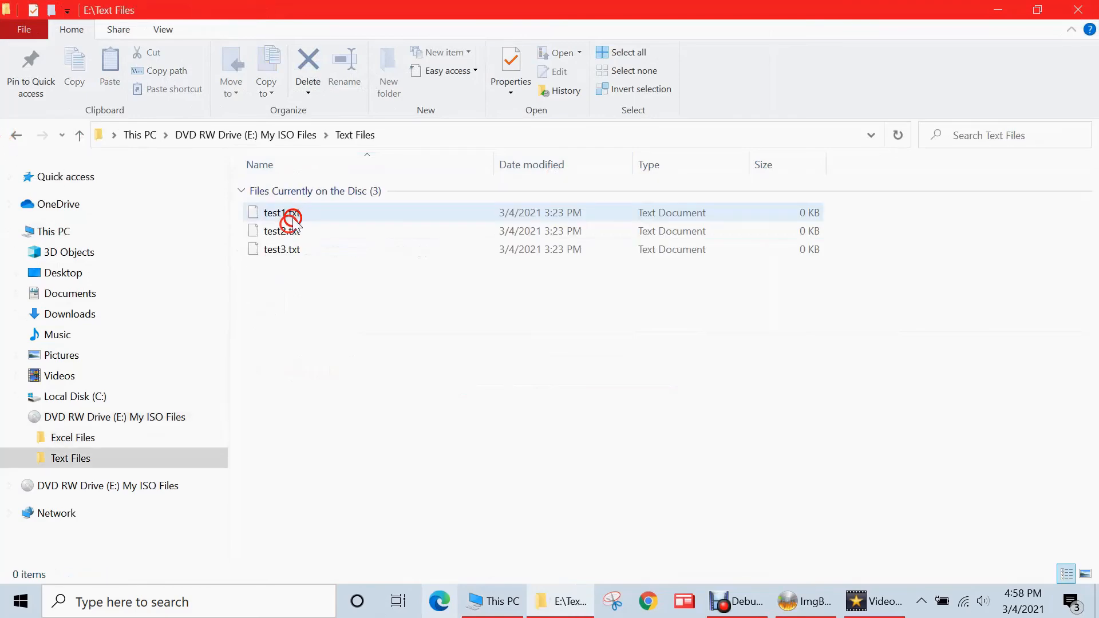
click(8, 135)
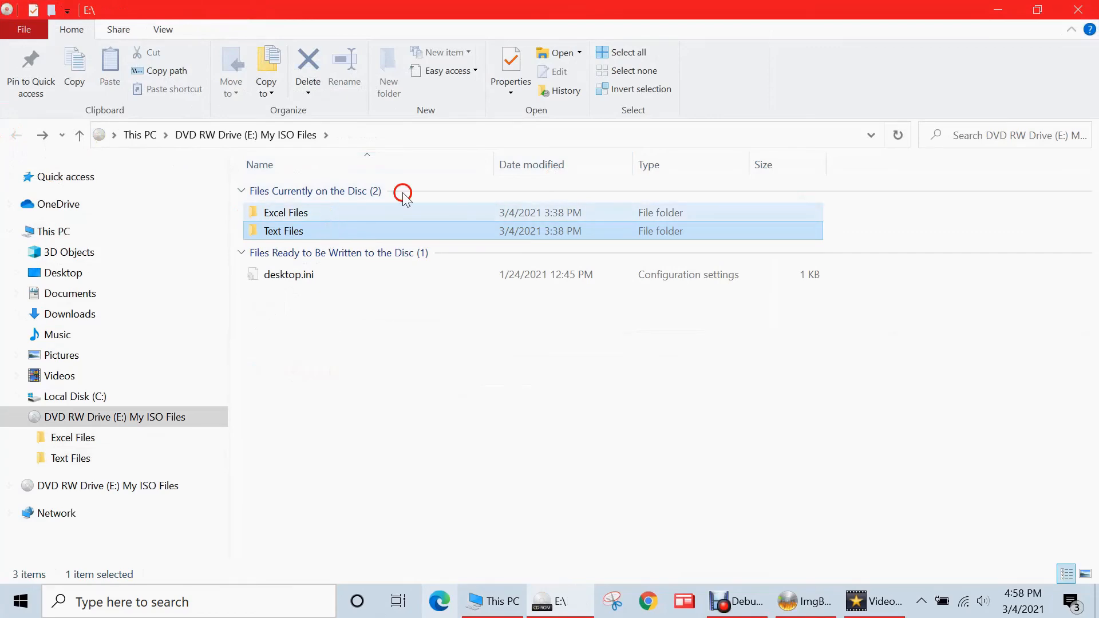
click(1082, 8)
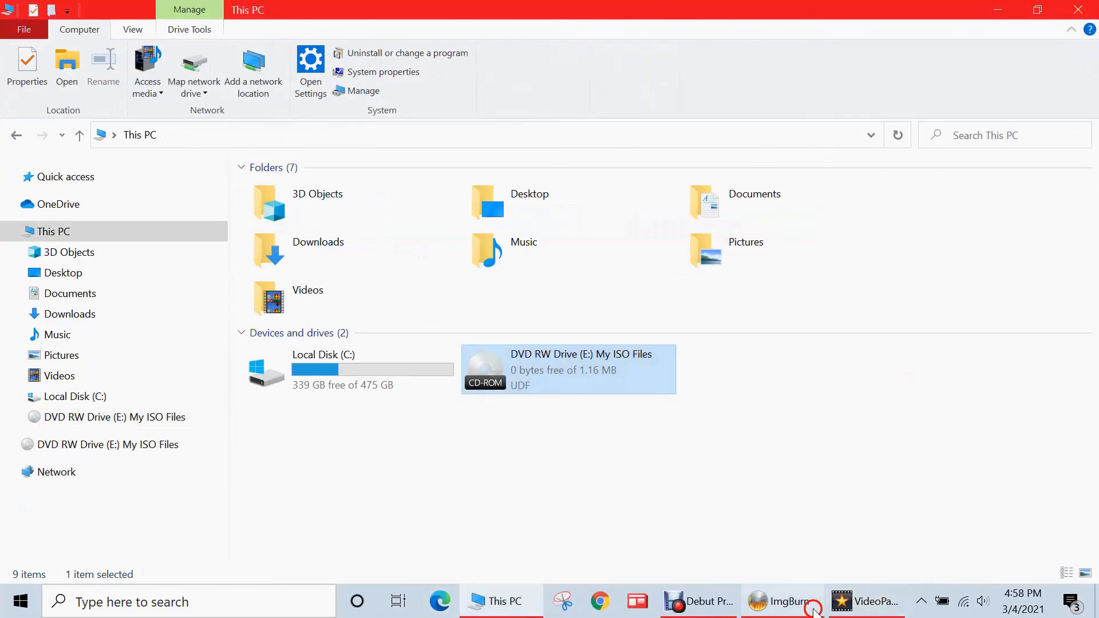
click(986, 9)
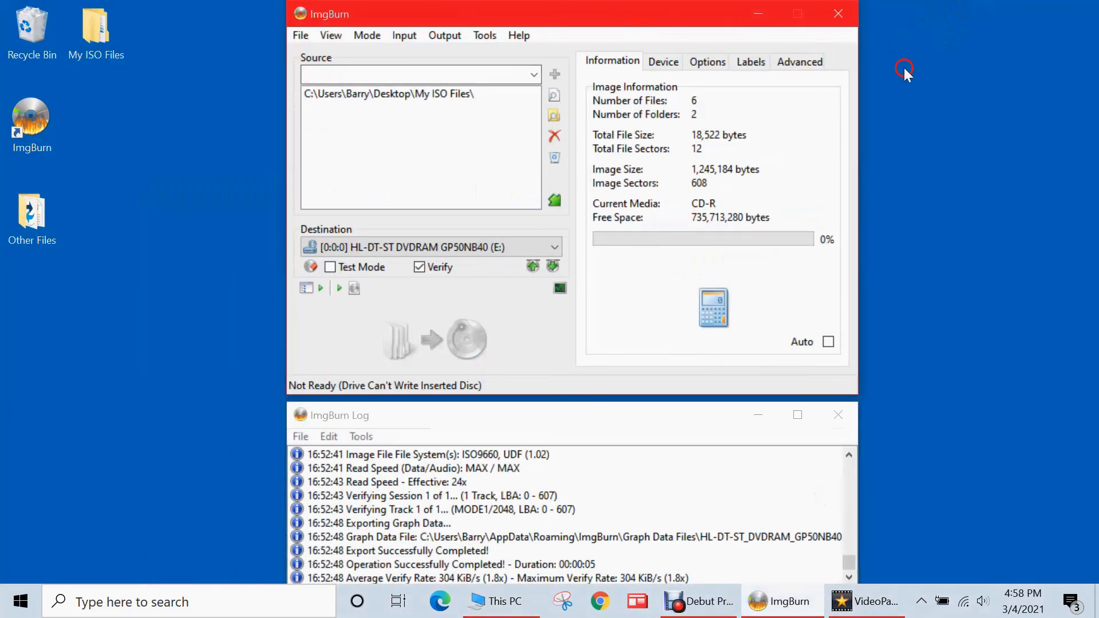